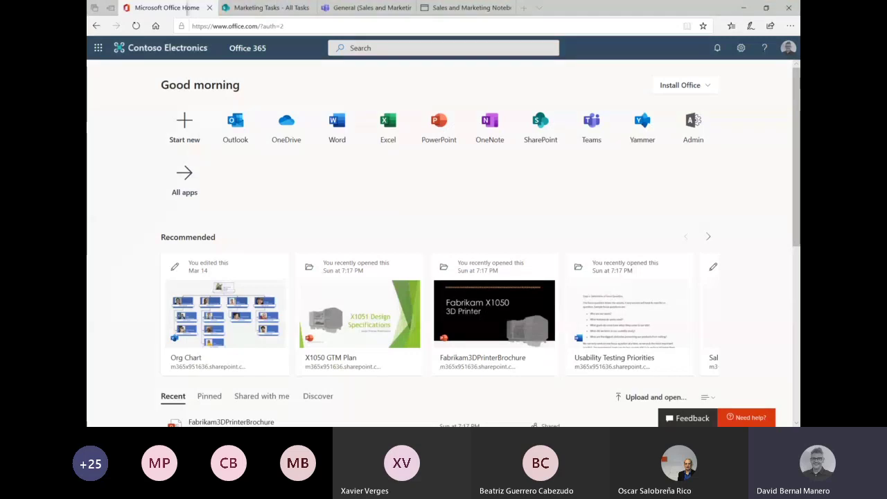
- Leave office.com for the browser tab showing the Sales and Marketing team's General channel in Teams
{"action": "left_click", "coordinate": [333, 174]}
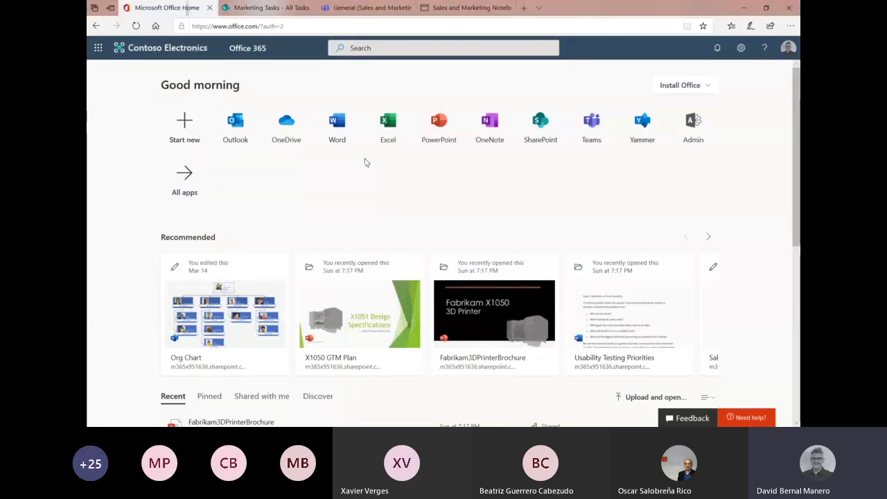
{"action": "left_click", "coordinate": [789, 26]}
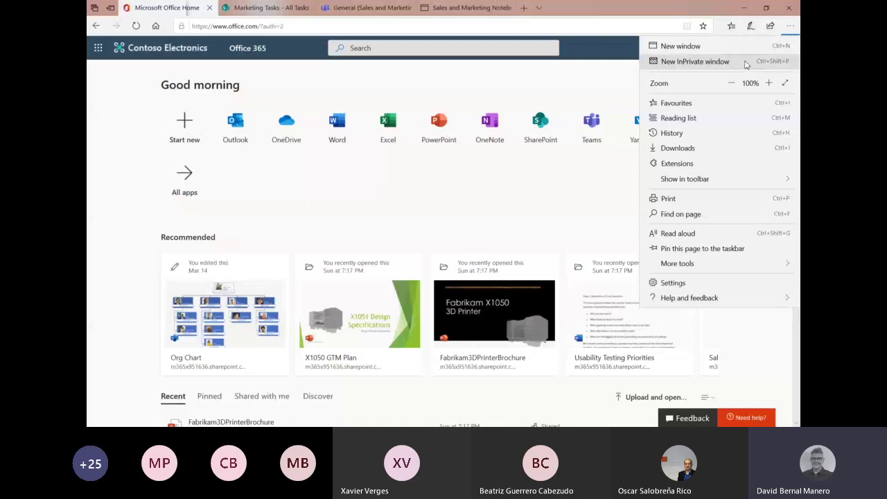
{"action": "left_click", "coordinate": [505, 203]}
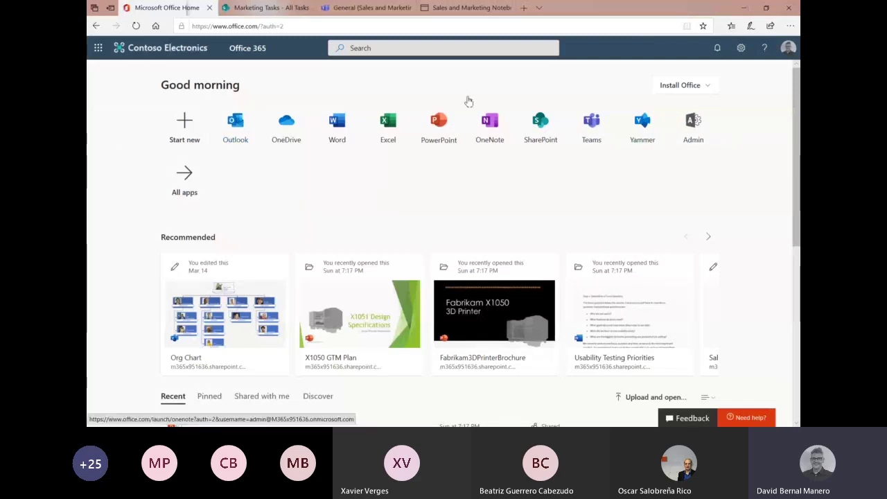
{"action": "mouse_move", "coordinate": [351, 14]}
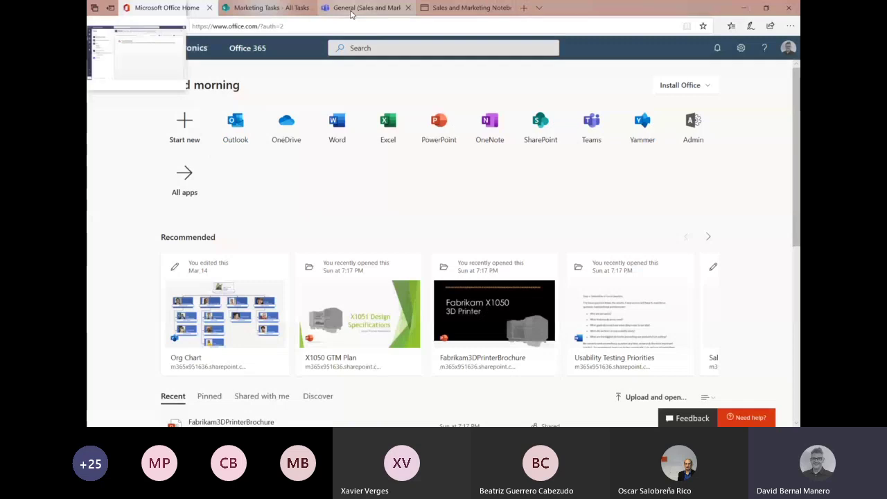
{"action": "left_click", "coordinate": [360, 8]}
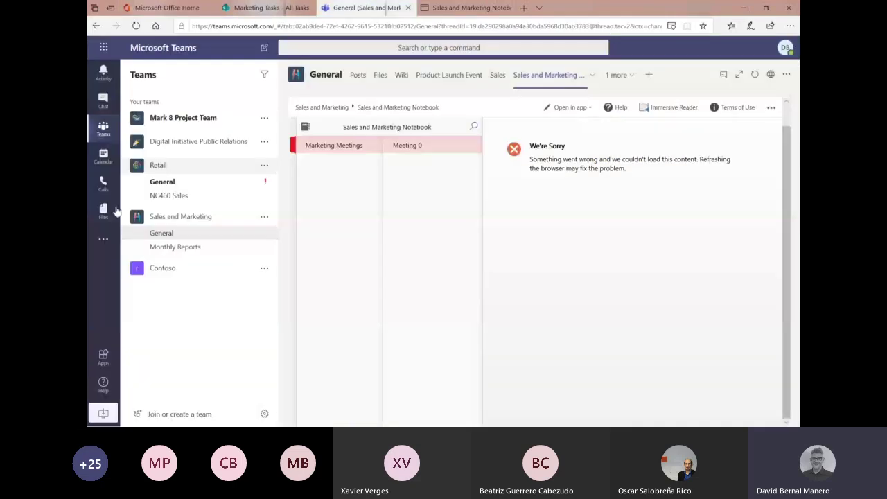
{"action": "left_click", "coordinate": [358, 75]}
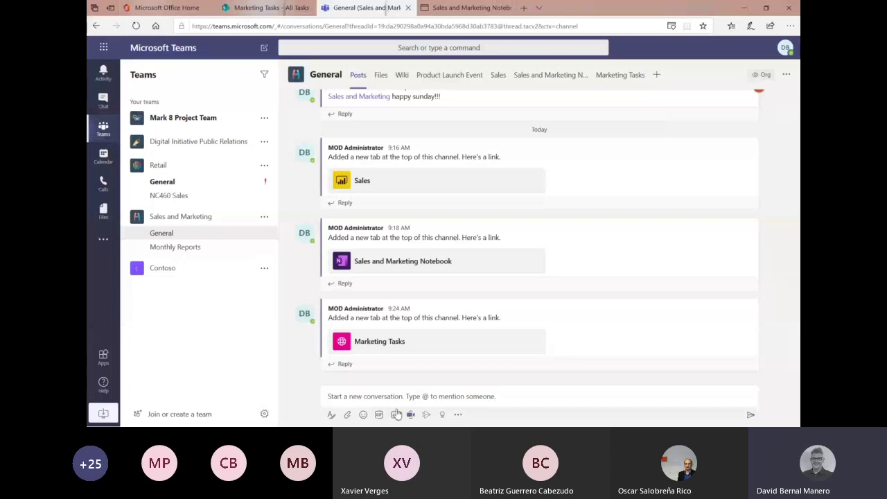
{"action": "left_click", "coordinate": [373, 395]}
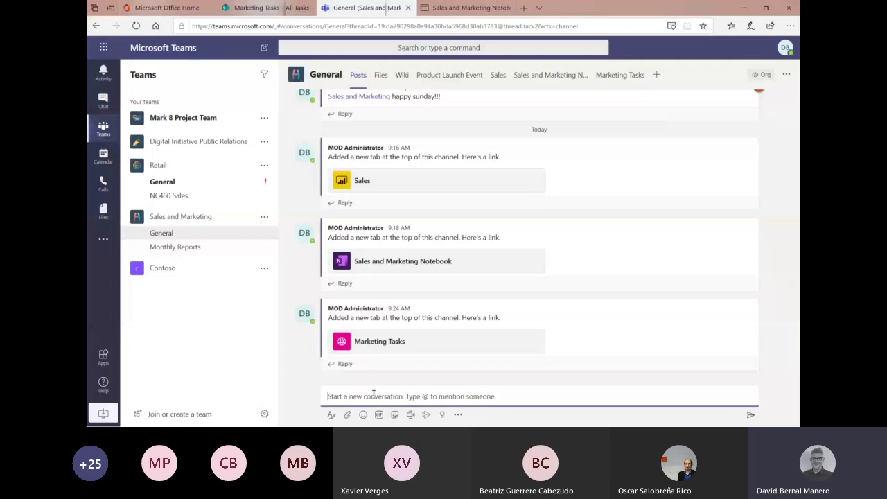
{"action": "type", "text": "@s"}
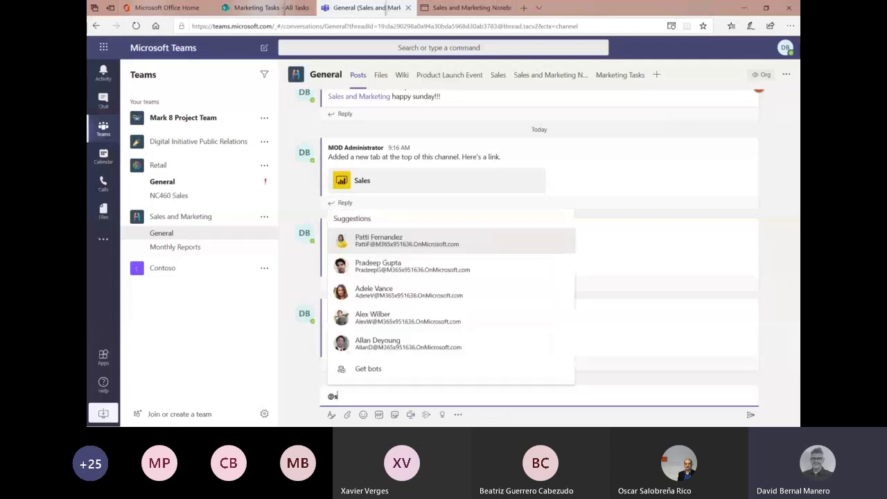
{"action": "type", "text": "ales"}
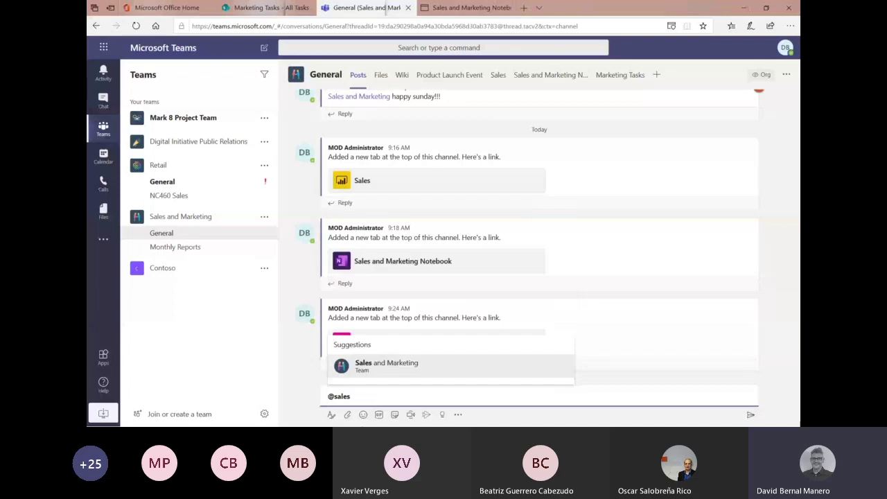
{"action": "left_click", "coordinate": [399, 365]}
{"action": "type", "text": "!!!"}
{"action": "key", "text": "Return"}
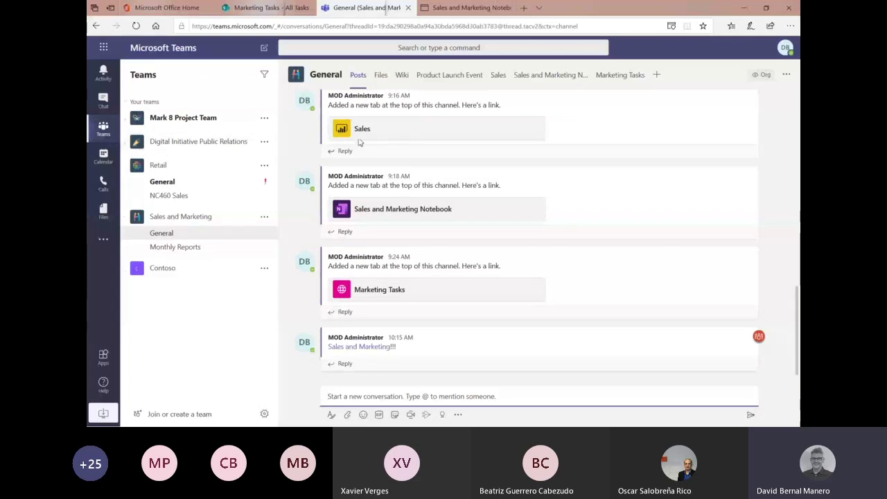
{"action": "left_click", "coordinate": [382, 77]}
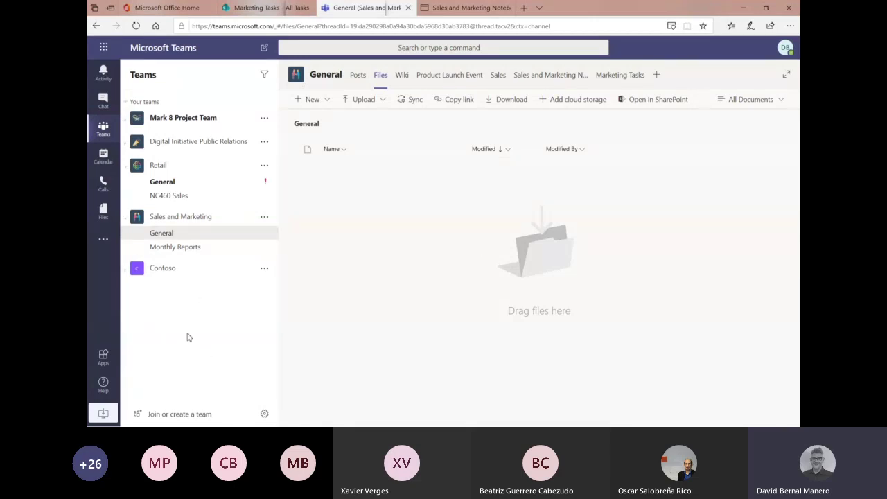
- View the channel's Sales report and Marketing Tasks tabs
{"action": "left_click", "coordinate": [496, 76]}
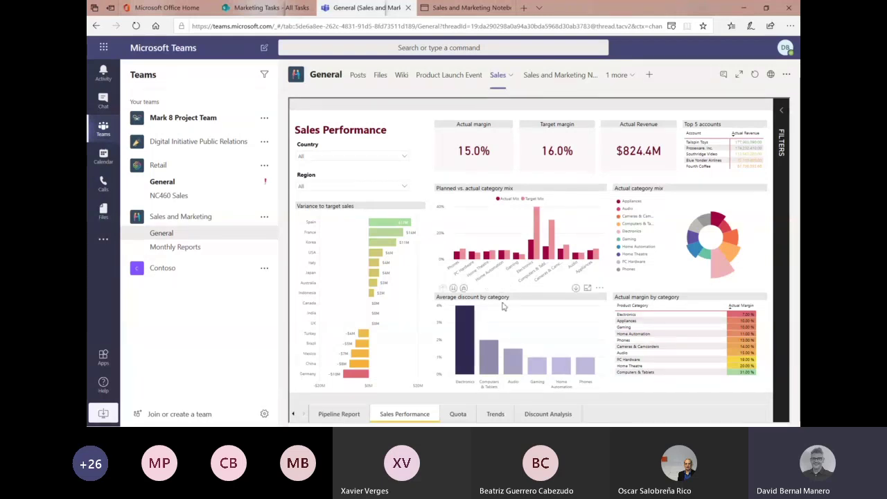
{"action": "left_click", "coordinate": [632, 75]}
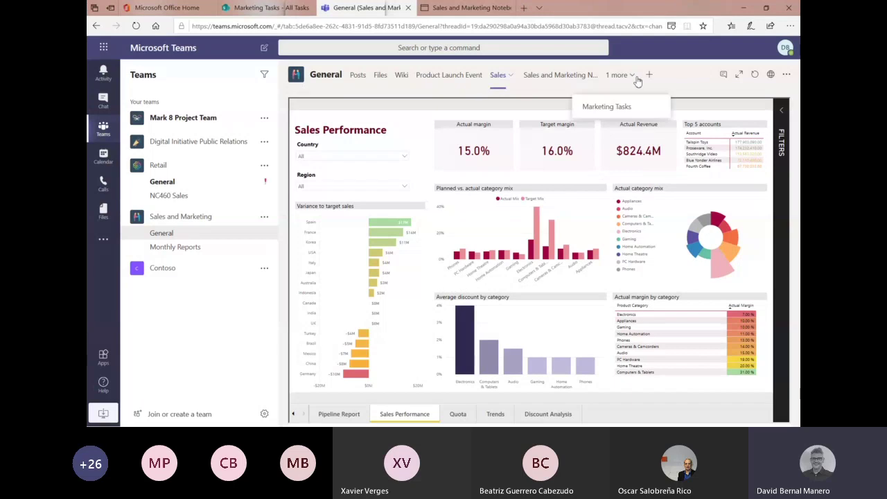
{"action": "left_click", "coordinate": [624, 107]}
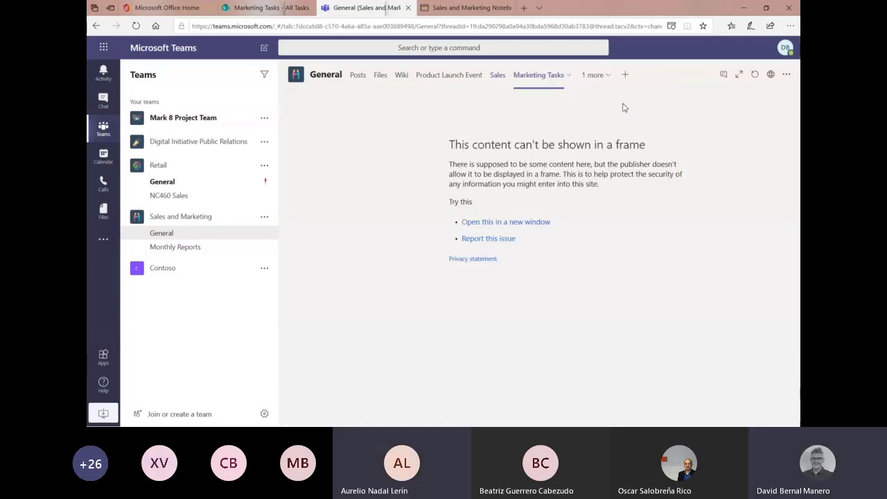
- Browse the NC460 Sales, Retail, Monthly Reports and Mark 8 channels, then start adding a tab in Sales and Marketing General
{"action": "left_click", "coordinate": [171, 198]}
{"action": "left_click", "coordinate": [165, 187]}
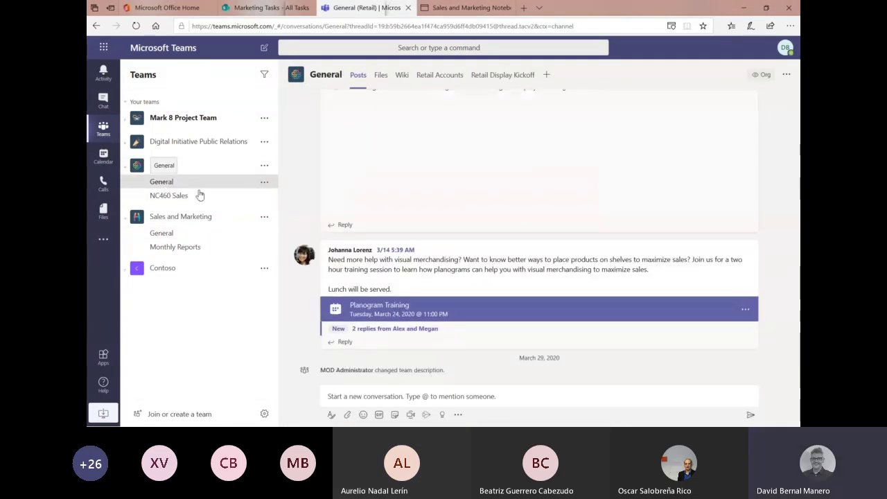
{"action": "left_click", "coordinate": [163, 233]}
{"action": "left_click", "coordinate": [176, 248]}
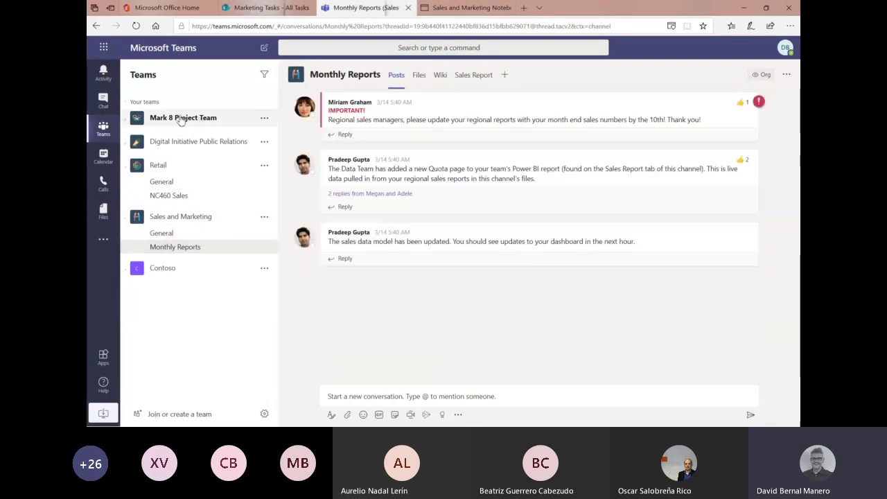
{"action": "left_click", "coordinate": [182, 118]}
{"action": "left_click", "coordinate": [177, 135]}
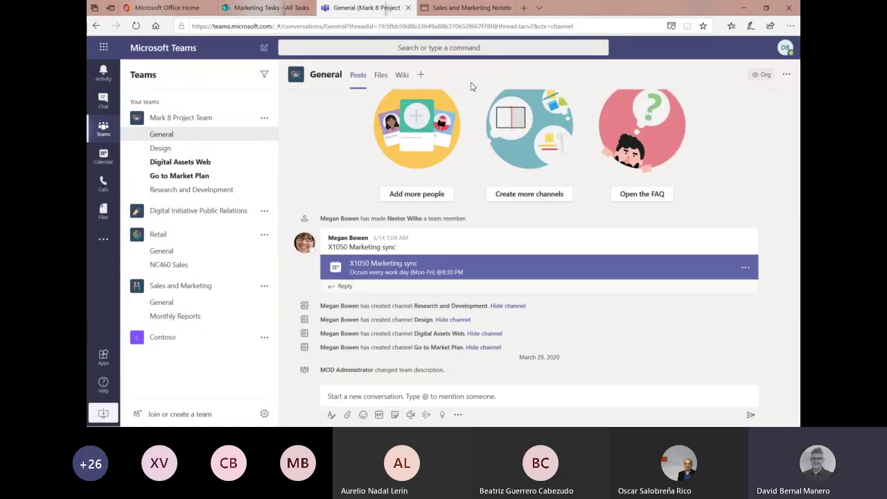
{"action": "left_click", "coordinate": [182, 303]}
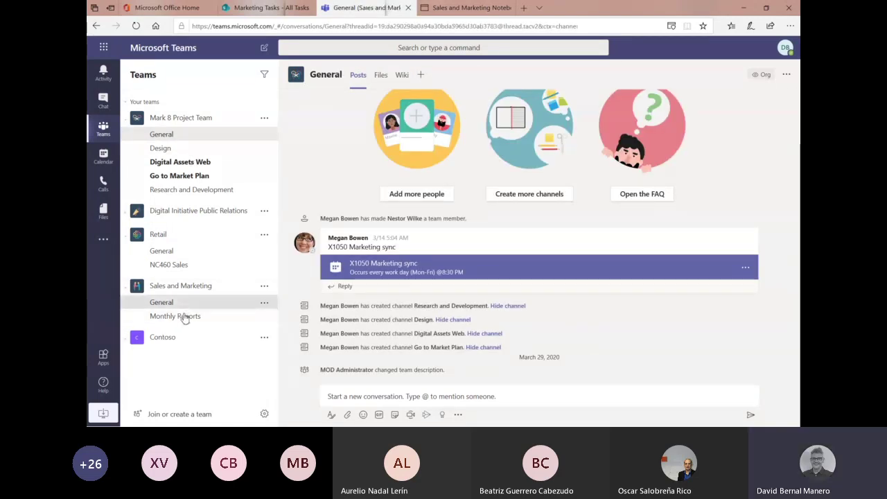
{"action": "left_click", "coordinate": [657, 74]}
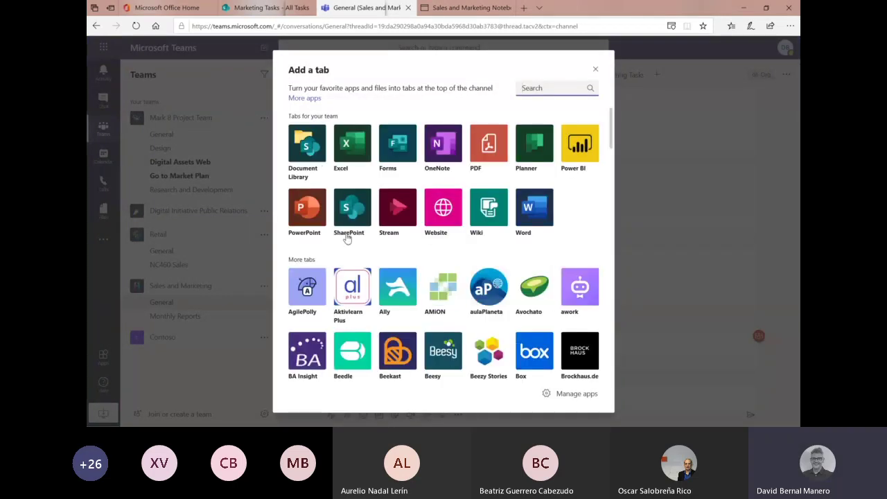
- Save a Planner tab named 'Planner' to the General channel and open its plan on the Planner website
{"action": "key", "text": "Escape"}
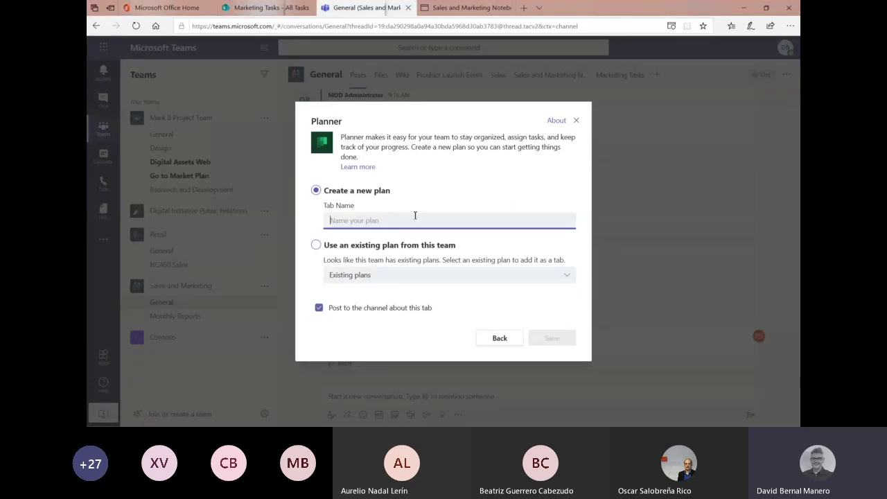
{"action": "type", "text": "Planner"}
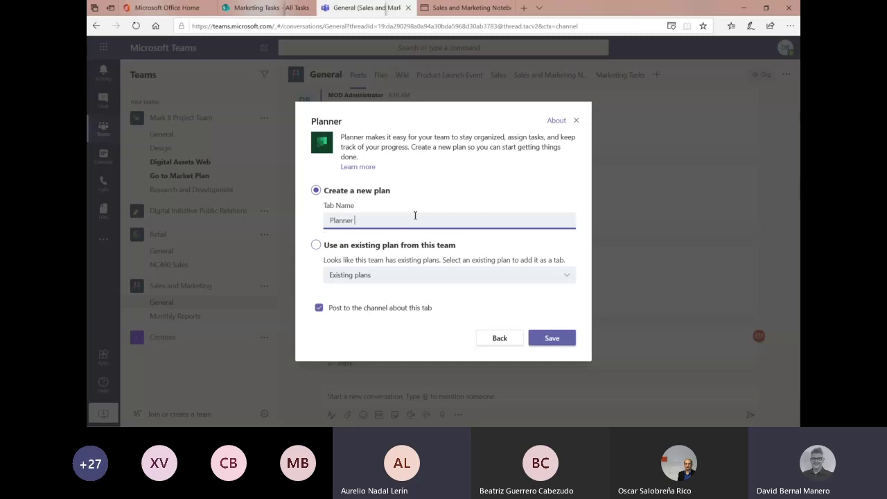
{"action": "left_click", "coordinate": [565, 343]}
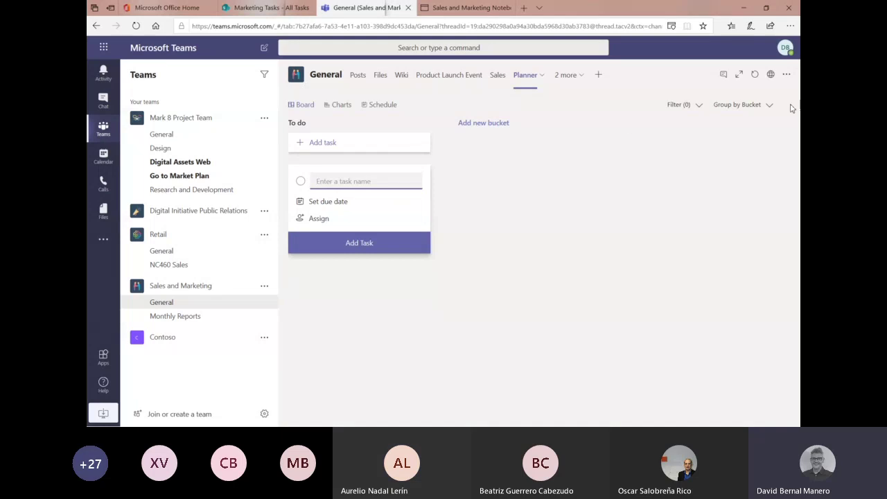
{"action": "left_click", "coordinate": [769, 74]}
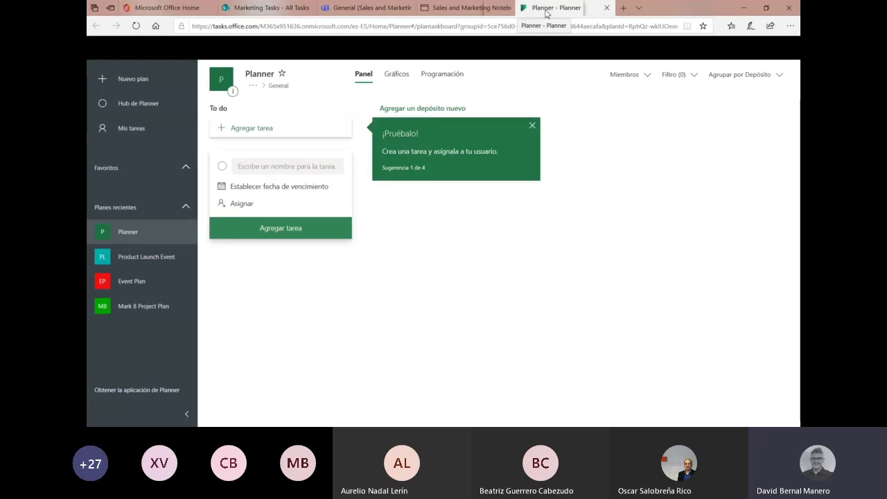
- Check the new plan's board and web address, cancel a new plan, and return to Hub de Planner
{"action": "left_click", "coordinate": [536, 127]}
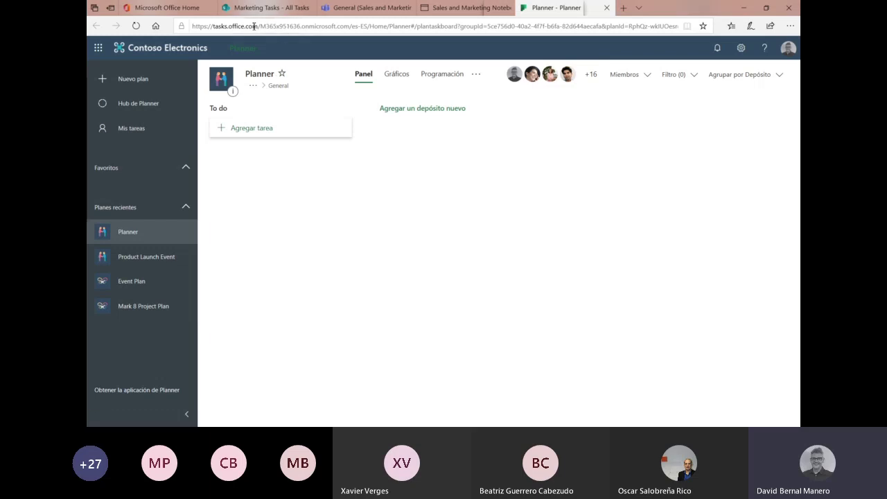
{"action": "left_click_drag", "start_coordinate": [259, 26], "coordinate": [192, 25]}
{"action": "left_click", "coordinate": [403, 255]}
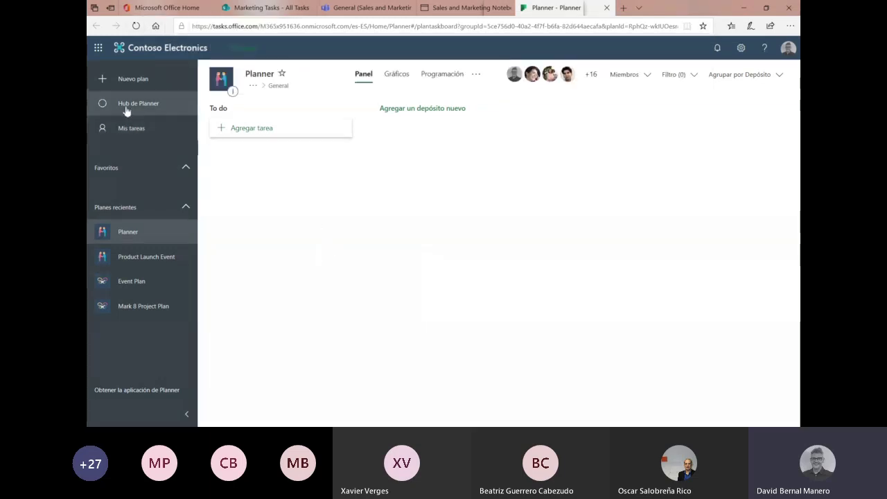
{"action": "left_click", "coordinate": [102, 73]}
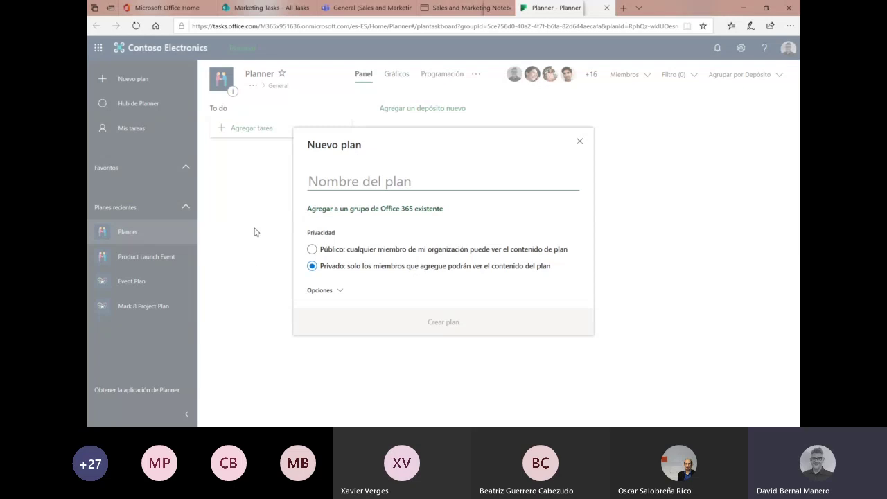
{"action": "left_click", "coordinate": [270, 208]}
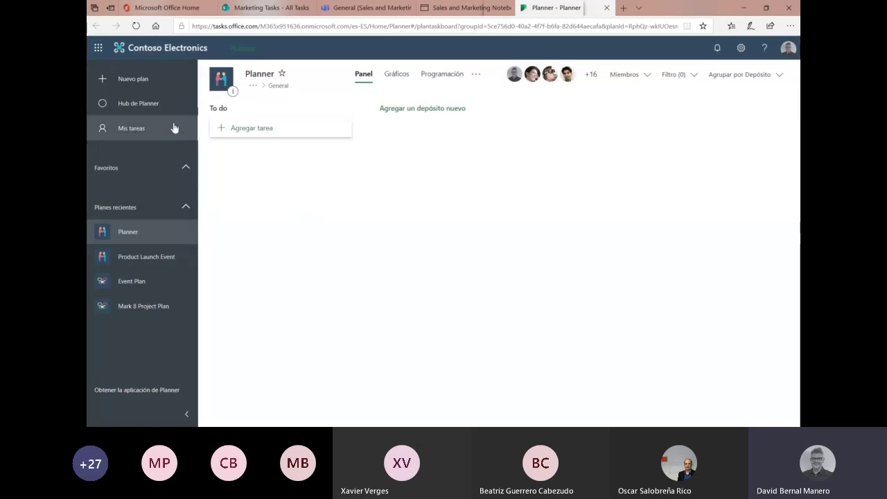
{"action": "left_click", "coordinate": [143, 108]}
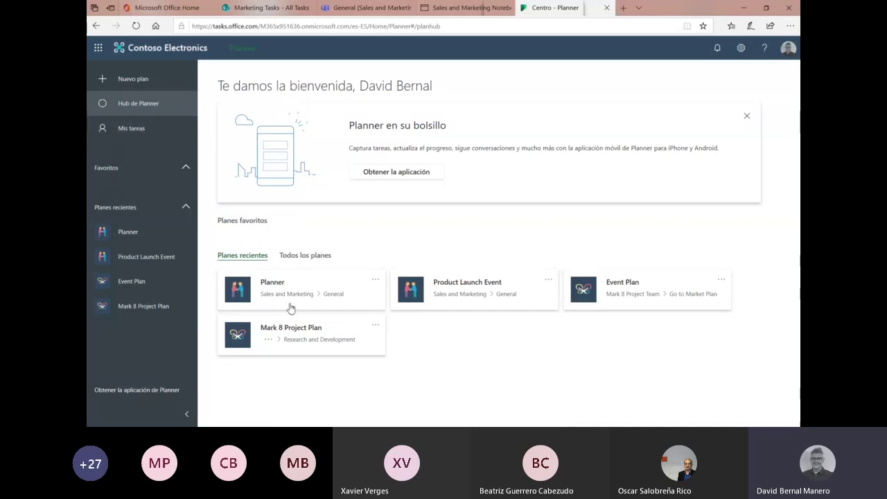
{"action": "left_click", "coordinate": [475, 290]}
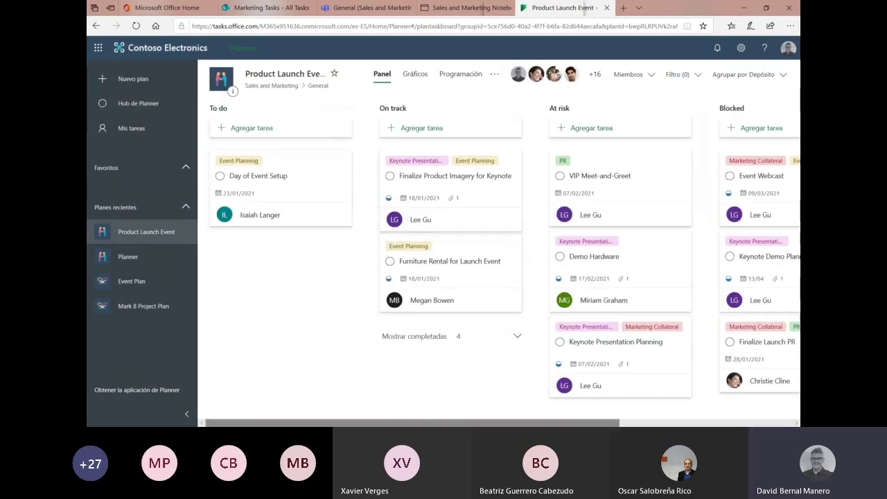
{"action": "left_click_drag", "start_coordinate": [504, 423], "coordinate": [256, 424]}
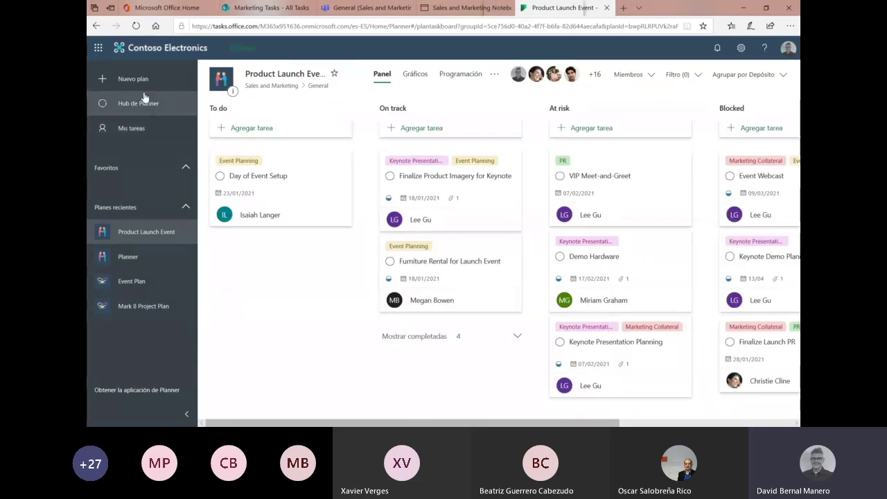
{"action": "left_click", "coordinate": [143, 102]}
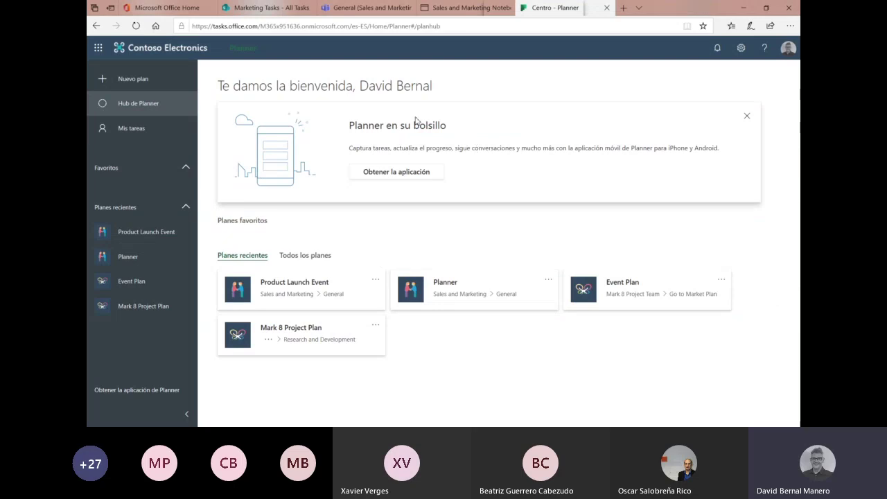
{"action": "left_click", "coordinate": [152, 128]}
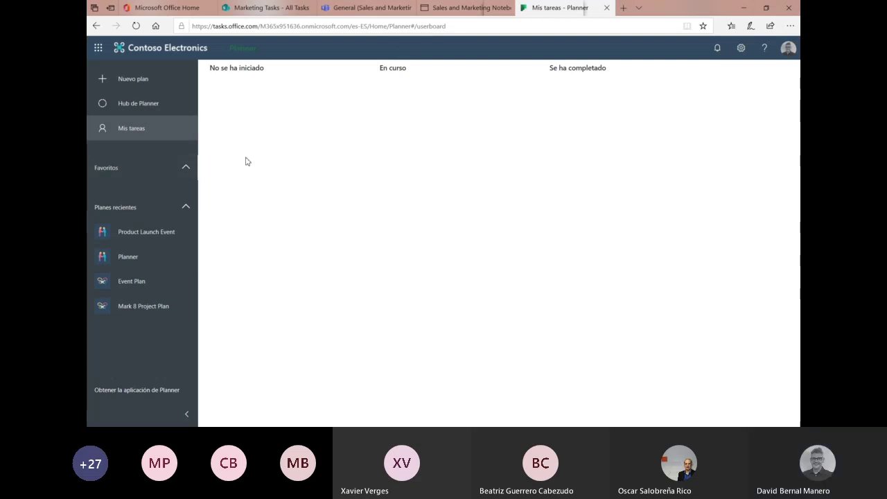
{"action": "left_click", "coordinate": [139, 112]}
{"action": "left_click", "coordinate": [137, 135]}
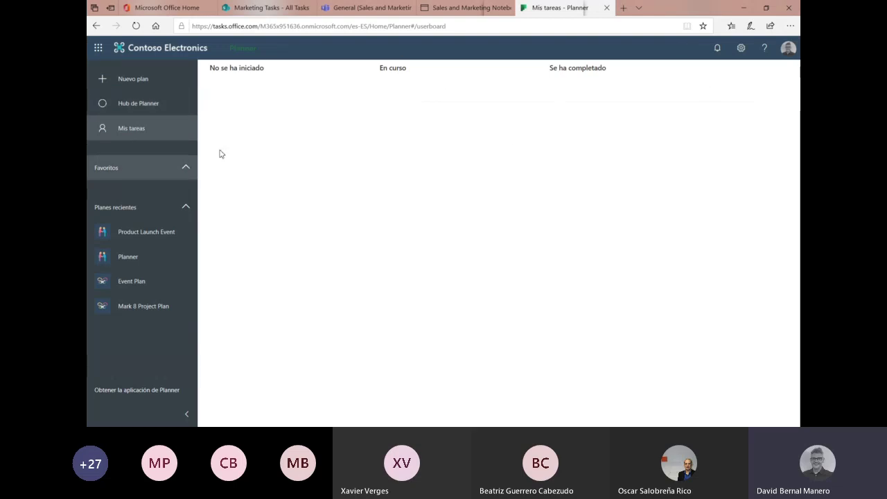
{"action": "left_click", "coordinate": [156, 110]}
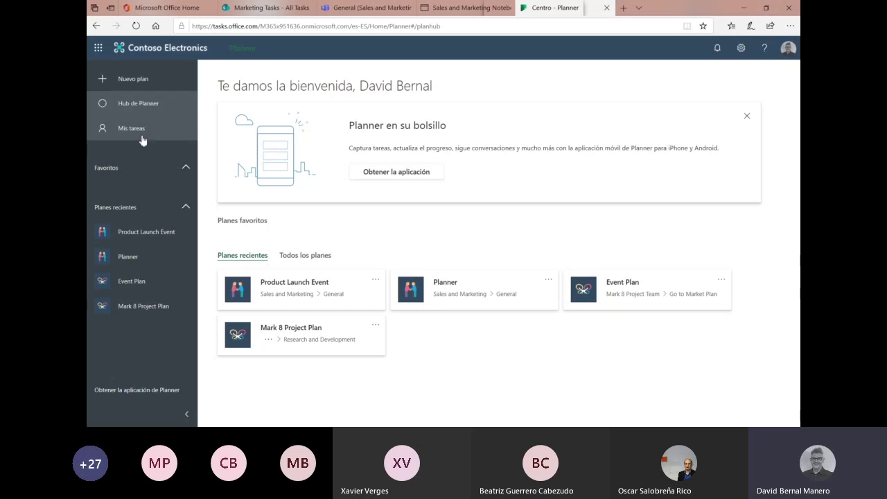
- Switch via the OneNote tab back to the 'General (Sales and Marketing)' Teams tab with its Planner board
{"action": "left_click", "coordinate": [459, 11]}
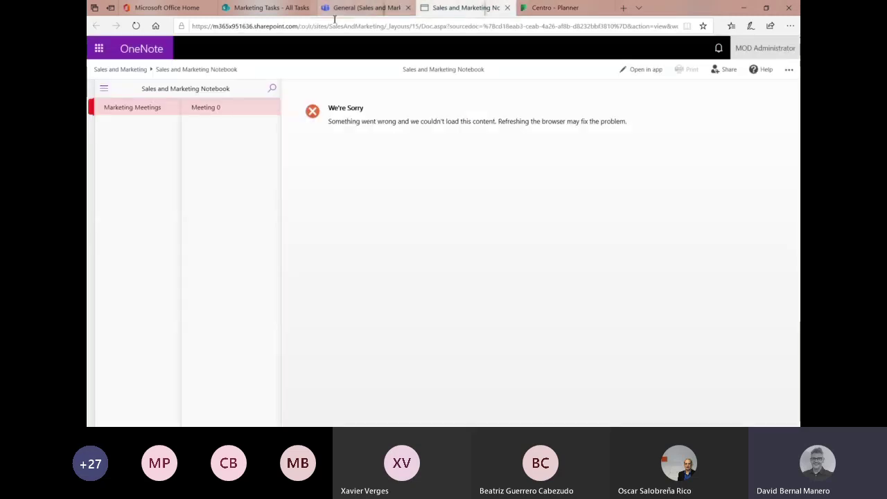
{"action": "left_click", "coordinate": [360, 9]}
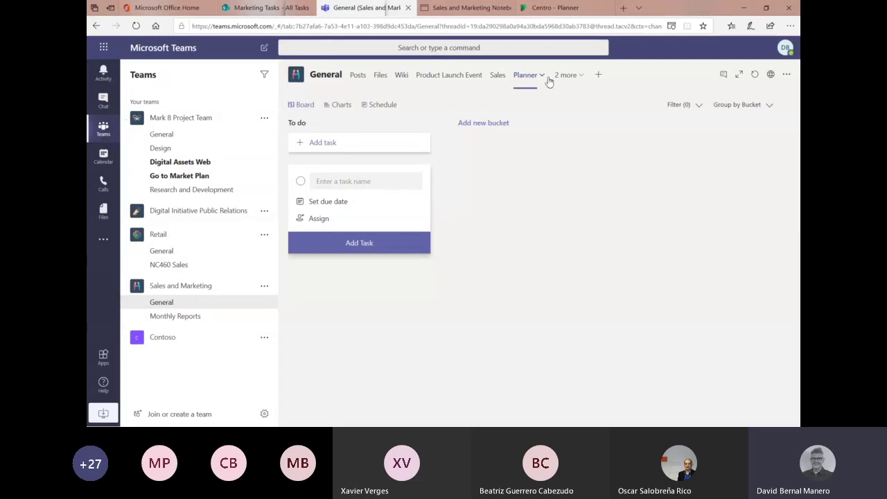
{"action": "left_click", "coordinate": [577, 76]}
{"action": "left_click", "coordinate": [542, 76]}
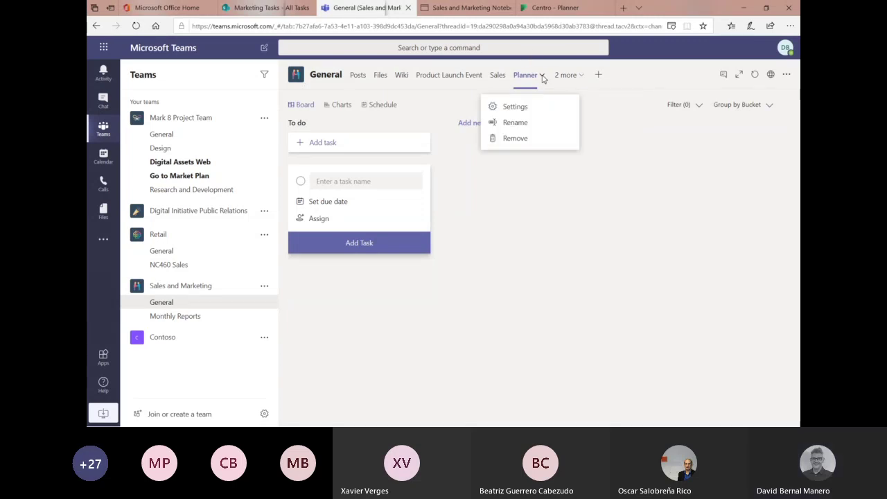
{"action": "left_click", "coordinate": [542, 76]}
{"action": "left_click", "coordinate": [433, 78]}
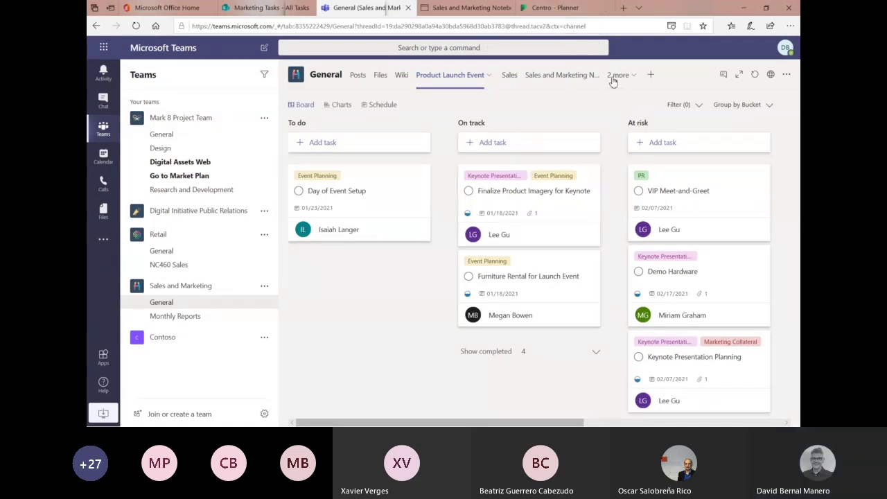
{"action": "left_click", "coordinate": [613, 79]}
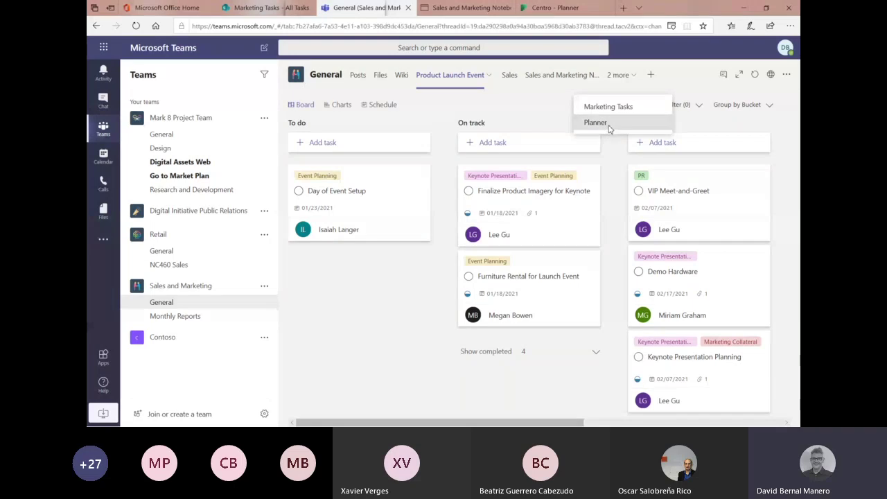
{"action": "left_click", "coordinate": [607, 130]}
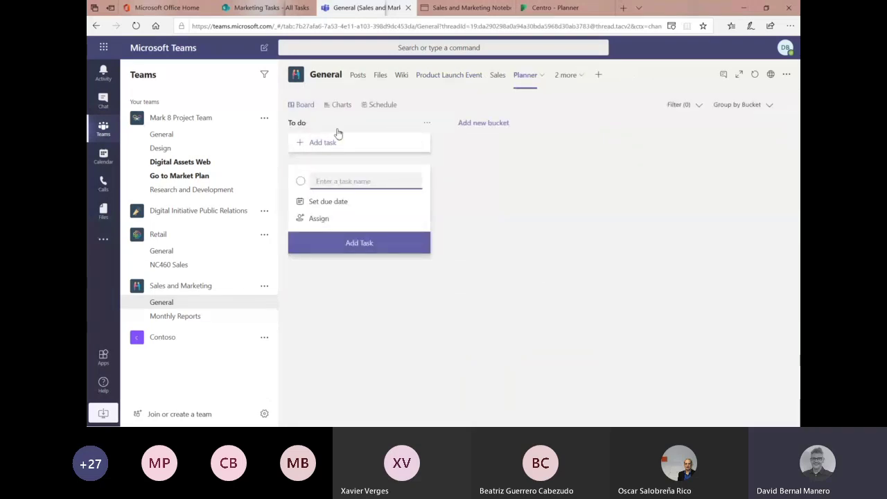
- Add the bucket 'Pendiente de Alguien', correcting the misspelled end of its name
{"action": "left_click", "coordinate": [495, 122]}
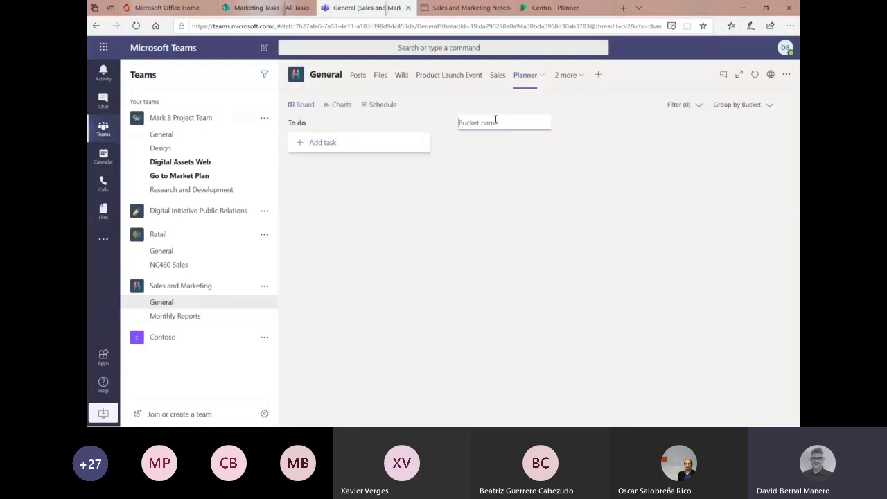
{"action": "type", "text": "Pendiente de Alguei"}
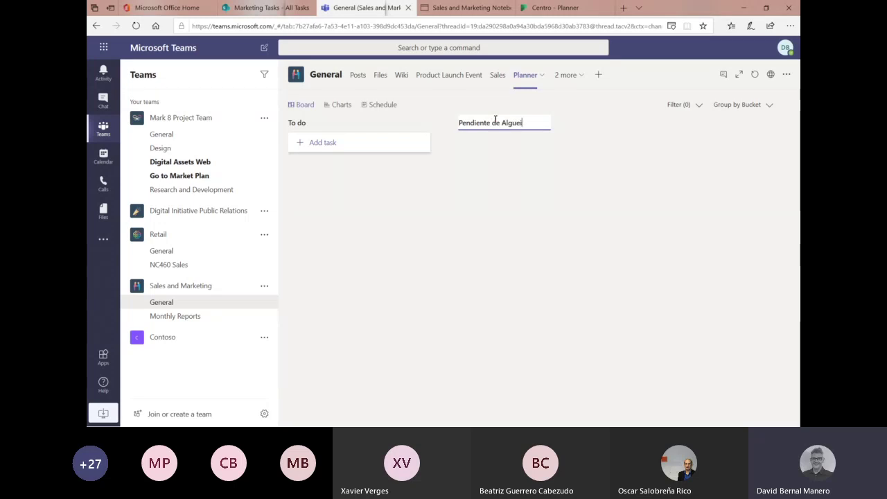
{"action": "key", "text": "Return"}
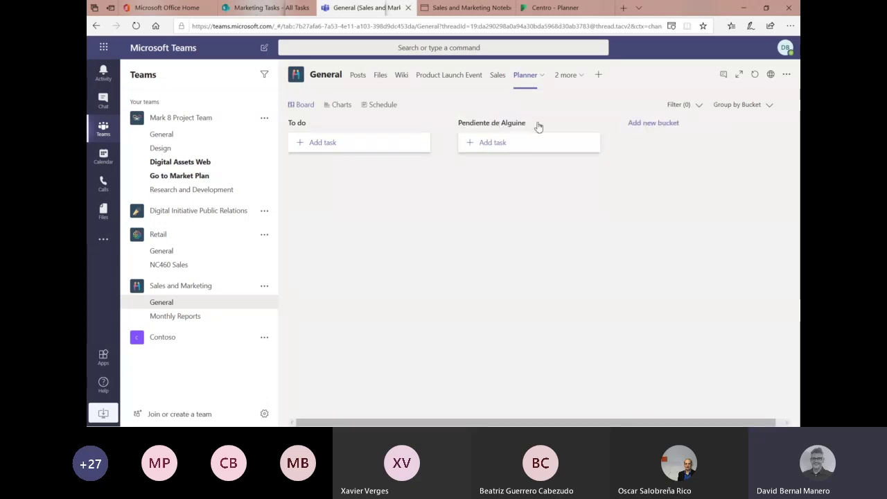
{"action": "left_click", "coordinate": [524, 123]}
{"action": "left_click_drag", "start_coordinate": [544, 123], "coordinate": [526, 123]}
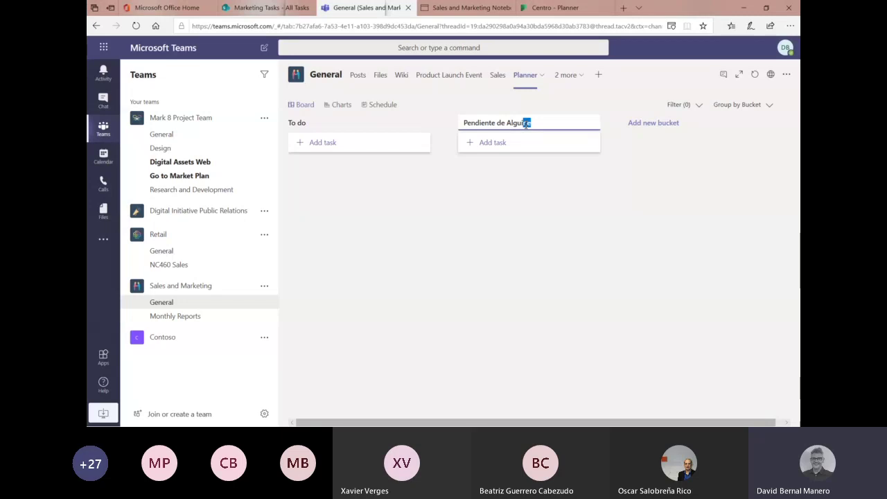
- Add a second bucket 'Pendiente Produccion', fixing the typo in its title
{"action": "left_click", "coordinate": [660, 126]}
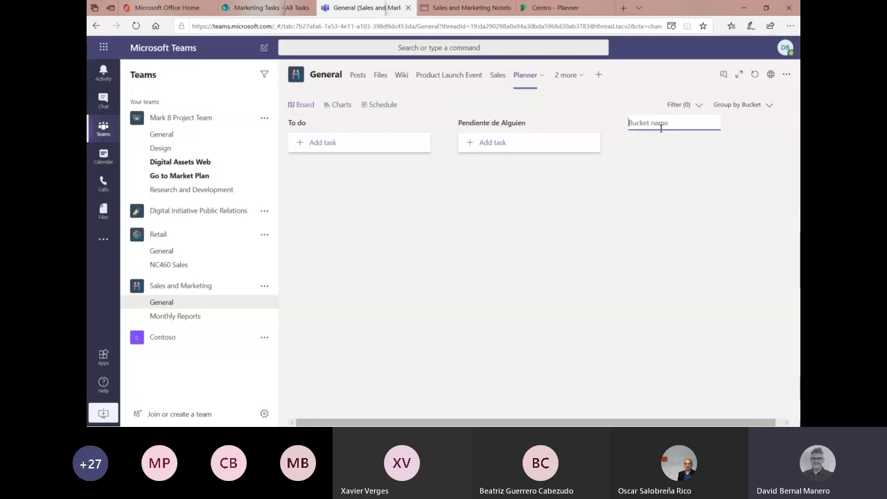
{"action": "type", "text": "Pen"}
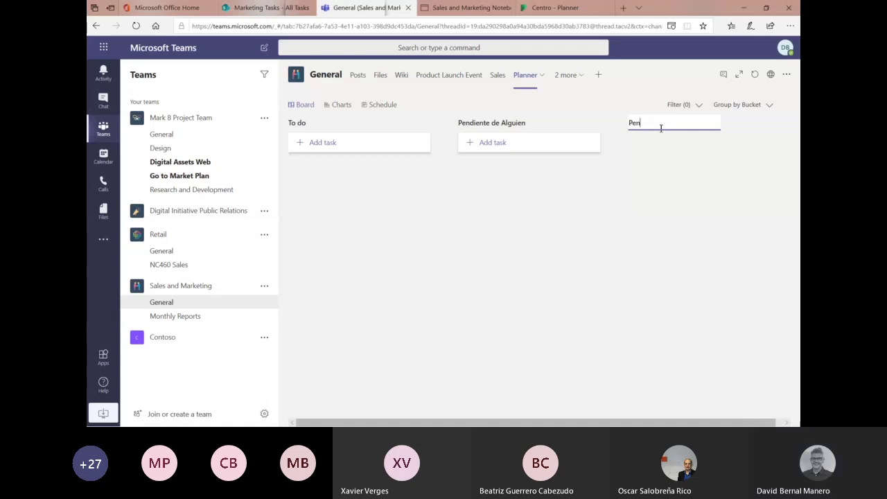
{"action": "type", "text": "diente Producci´po"}
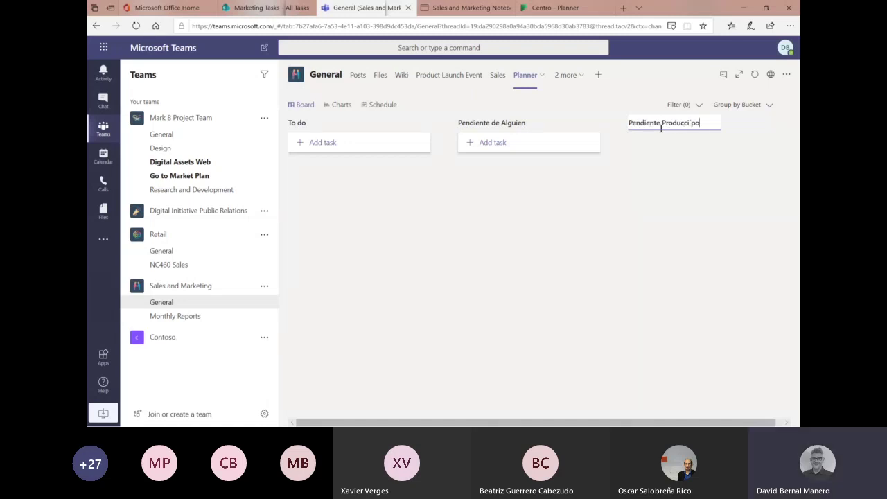
{"action": "type", "text": "n"}
{"action": "key", "text": "Return"}
{"action": "left_click", "coordinate": [544, 122]}
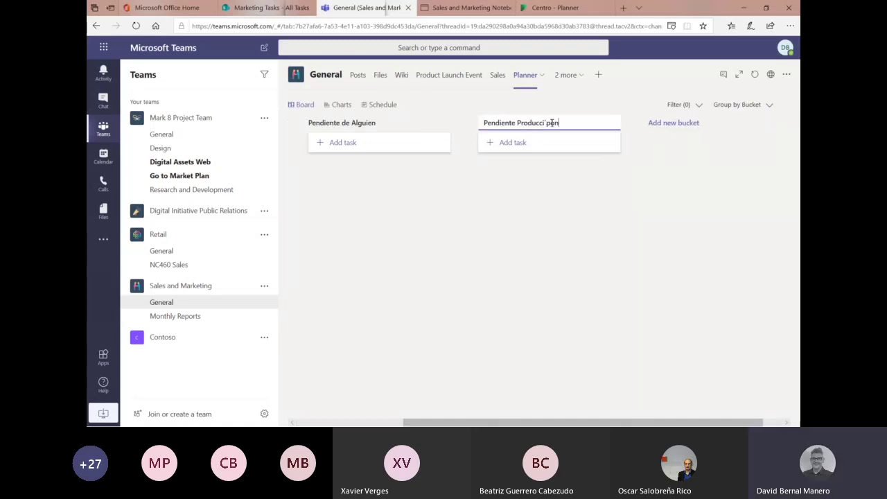
{"action": "left_click", "coordinate": [586, 222]}
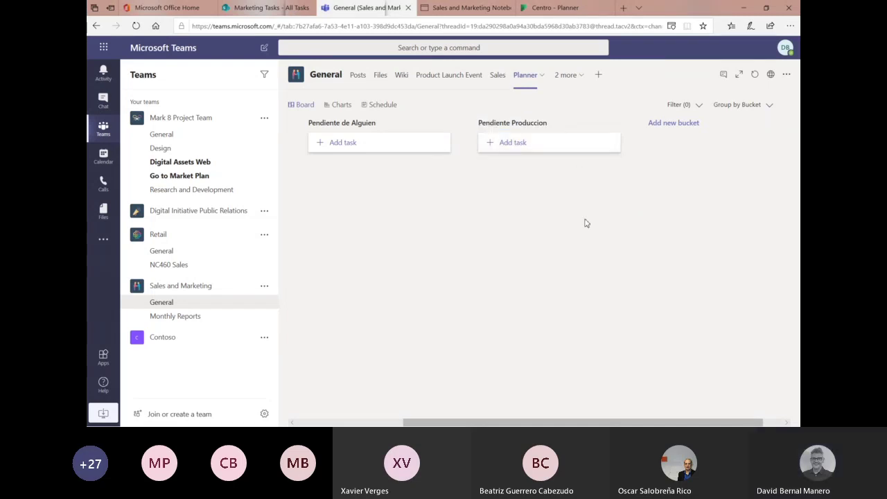
{"action": "left_click_drag", "start_coordinate": [417, 422], "coordinate": [246, 79]}
- Try grouping the board by Progress and then Due date before choosing Labels
{"action": "left_click", "coordinate": [762, 106]}
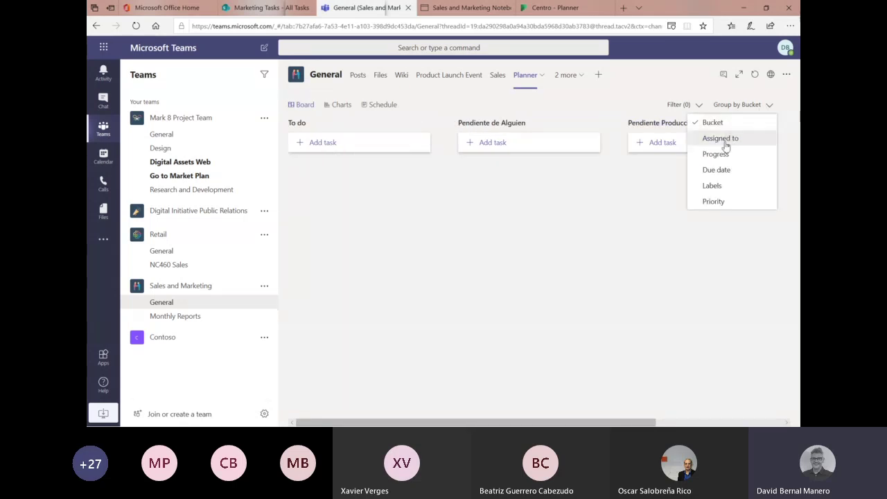
{"action": "left_click", "coordinate": [720, 153]}
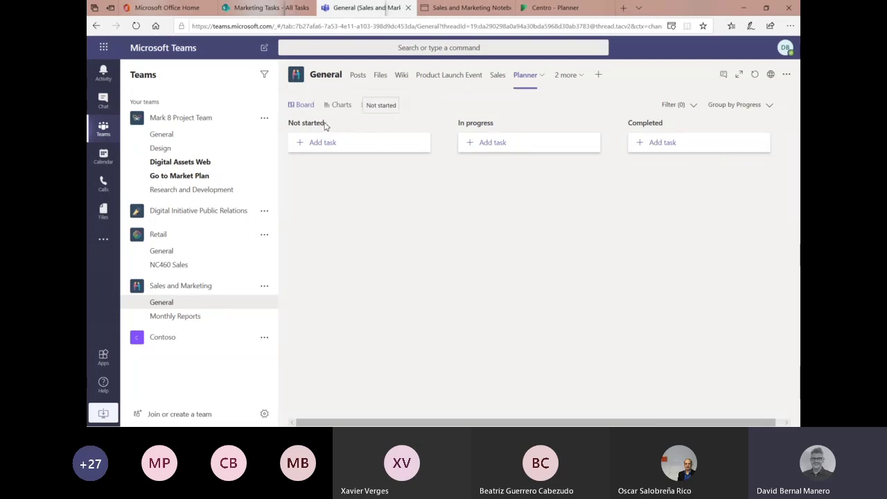
{"action": "left_click", "coordinate": [768, 105]}
{"action": "left_click", "coordinate": [732, 171]}
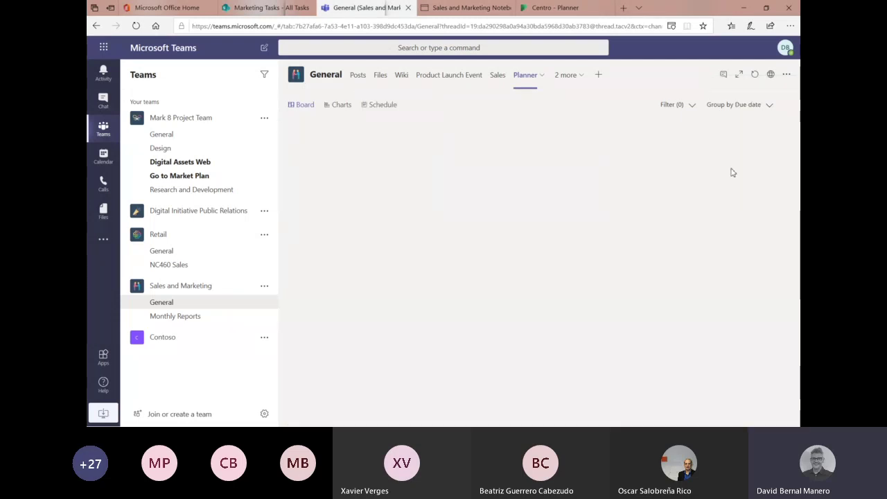
{"action": "left_click", "coordinate": [769, 107]}
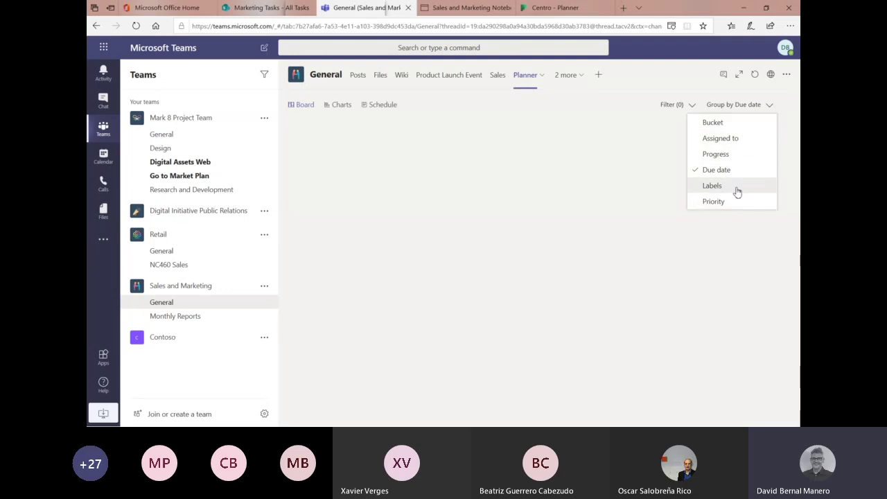
{"action": "left_click", "coordinate": [737, 192]}
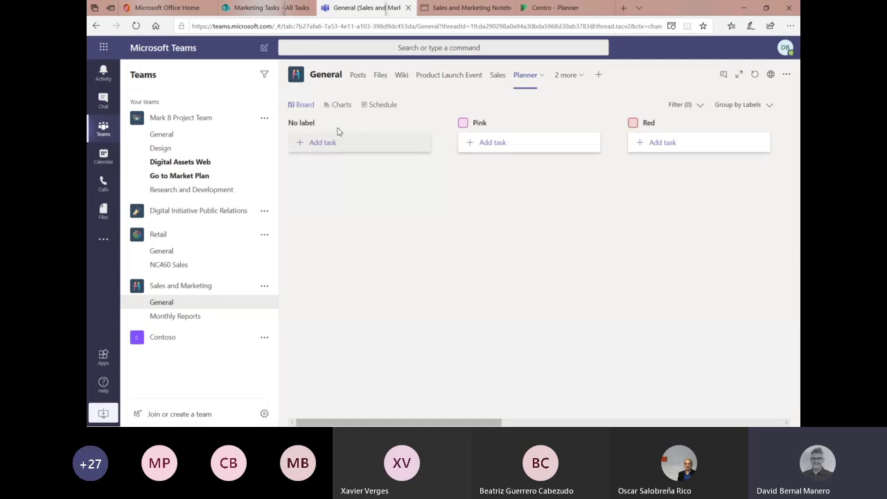
- On the label-grouped board, rename Pink to Marketing, Red to Ventas and Yellow to Logistica
{"action": "left_click", "coordinate": [533, 126]}
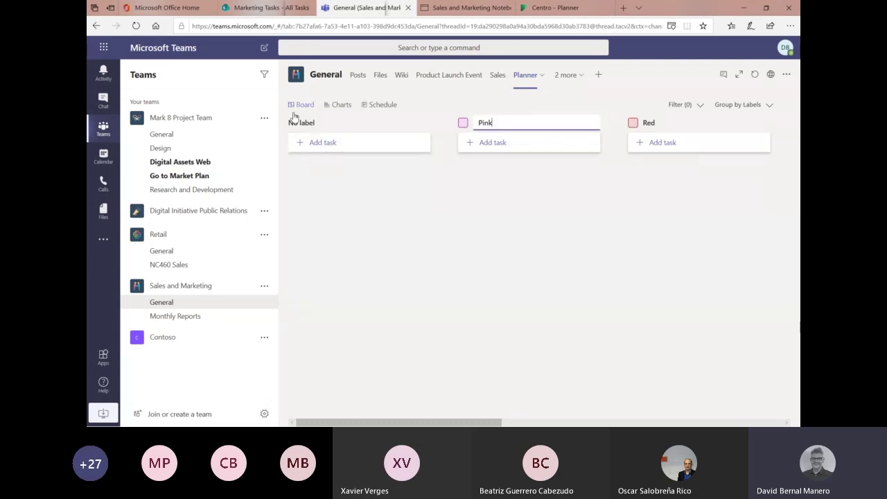
{"action": "key", "text": "BackSpace"}
{"action": "key", "text": "BackSpace"}
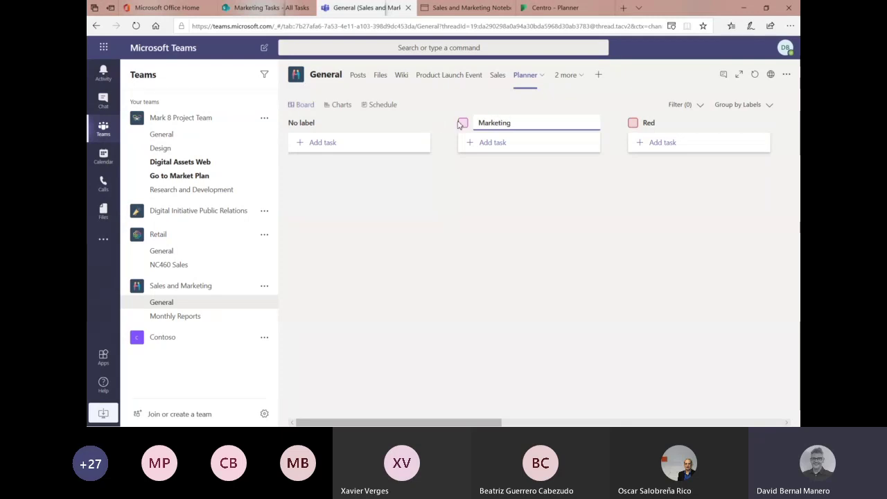
{"action": "left_click", "coordinate": [658, 122]}
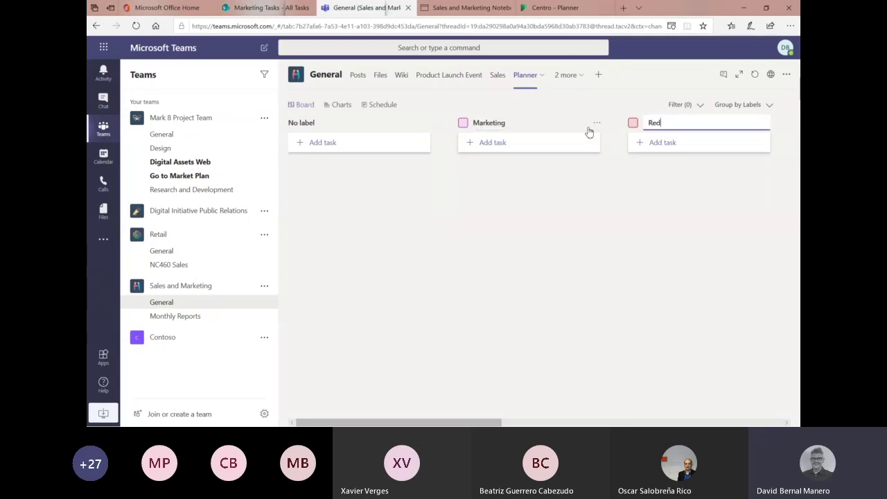
{"action": "key", "text": "BackSpace"}
{"action": "key", "text": "BackSpace"}
{"action": "type", "text": "Ventas"}
{"action": "key", "text": "Return"}
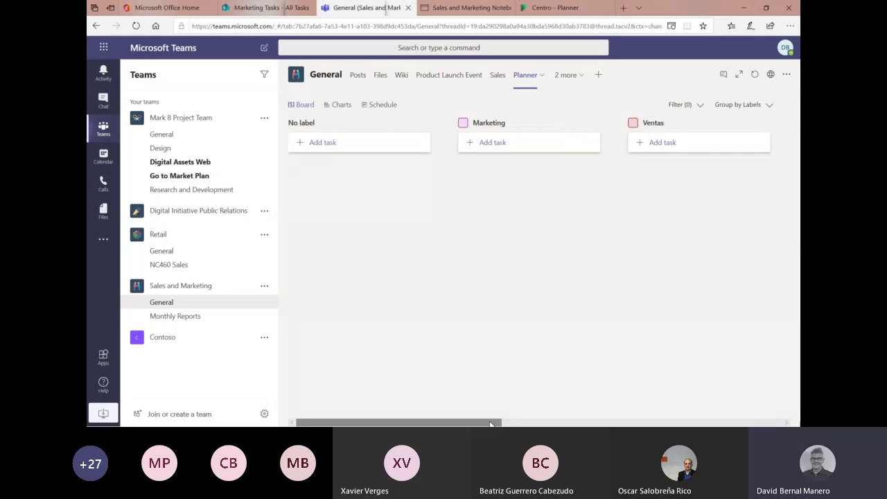
{"action": "left_click_drag", "start_coordinate": [490, 424], "coordinate": [604, 422]}
{"action": "left_click", "coordinate": [555, 128]}
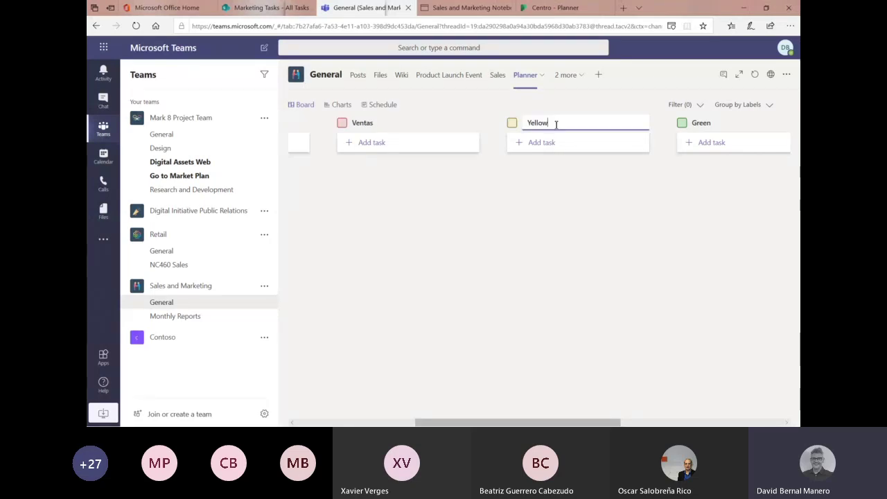
{"action": "key", "text": "BackSpace"}
{"action": "key", "text": "BackSpace"}
{"action": "key", "text": "BackSpace"}
{"action": "key", "text": "BackSpace"}
{"action": "key", "text": "BackSpace"}
{"action": "key", "text": "BackSpace"}
{"action": "type", "text": "Logistica"}
{"action": "key", "text": "Return"}
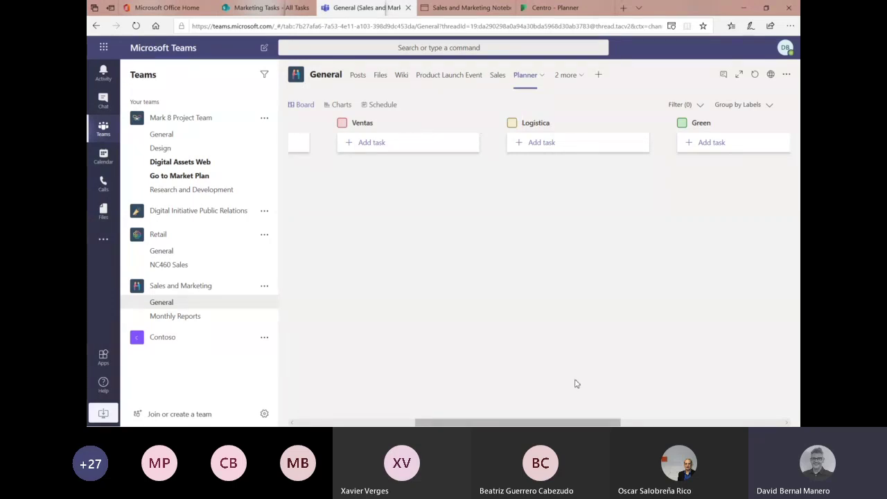
{"action": "left_click_drag", "start_coordinate": [547, 422], "coordinate": [427, 422]}
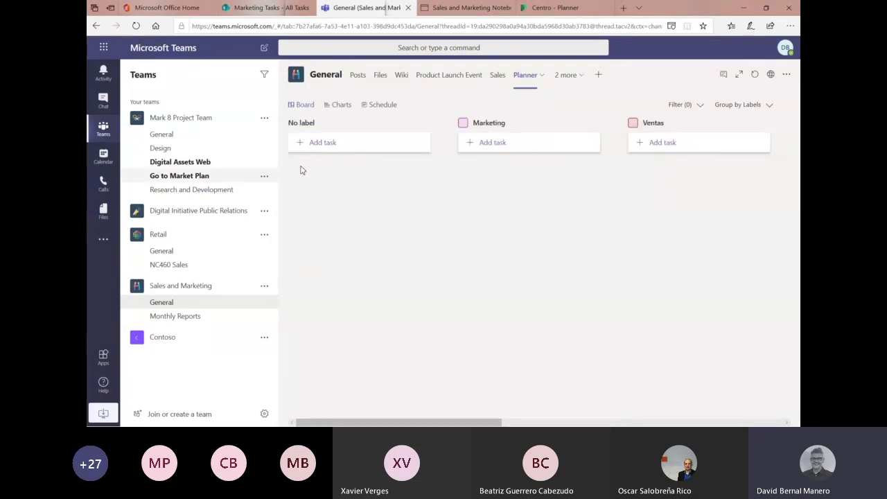
- Create the No label task 'Tarea' in bucket Pendiente Produccion, due April 29, assigned to a team member
{"action": "left_click", "coordinate": [334, 142]}
{"action": "type", "text": "Tarea"}
{"action": "key", "text": "Tab"}
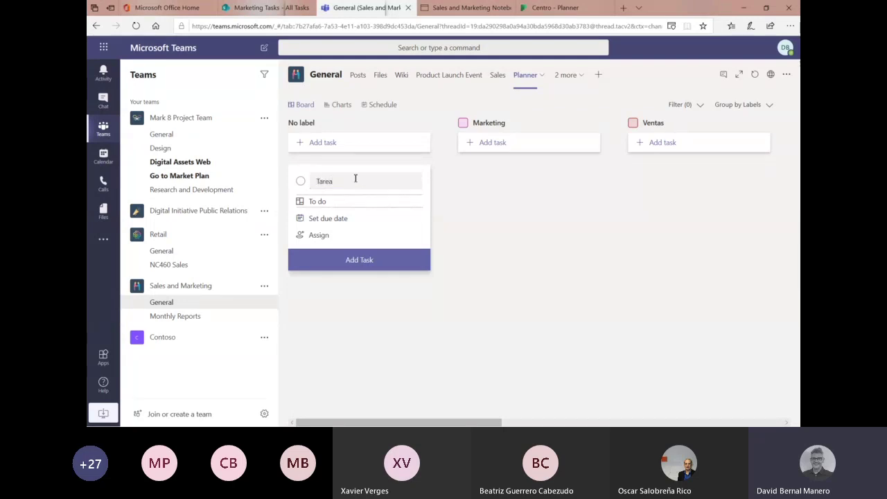
{"action": "left_click", "coordinate": [348, 201]}
{"action": "left_click", "coordinate": [351, 248]}
{"action": "left_click", "coordinate": [348, 221]}
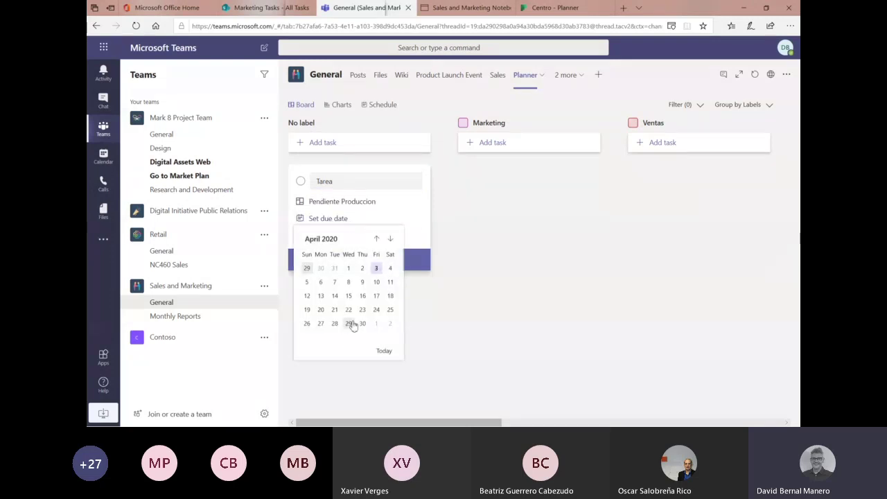
{"action": "left_click", "coordinate": [348, 323]}
{"action": "left_click", "coordinate": [325, 237]}
{"action": "scroll", "coordinate": [346, 305], "scroll_direction": "down", "scroll_amount": 3}
{"action": "left_click", "coordinate": [364, 333]}
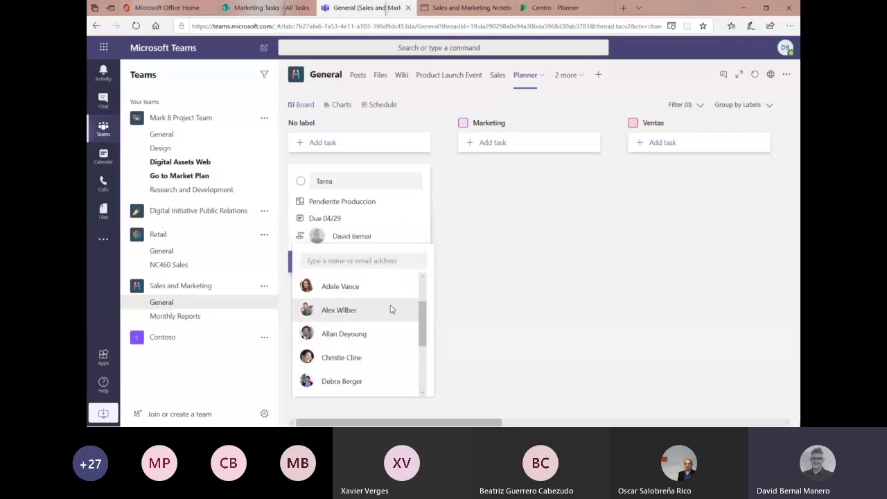
{"action": "left_click", "coordinate": [505, 259]}
{"action": "left_click", "coordinate": [353, 261]}
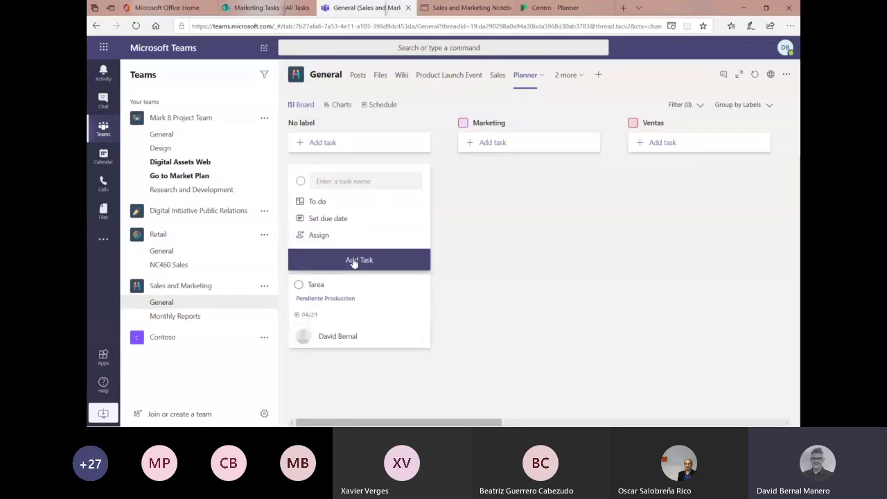
- Open the Tarea task's details and tag it with the Ventas label
{"action": "left_click", "coordinate": [360, 305]}
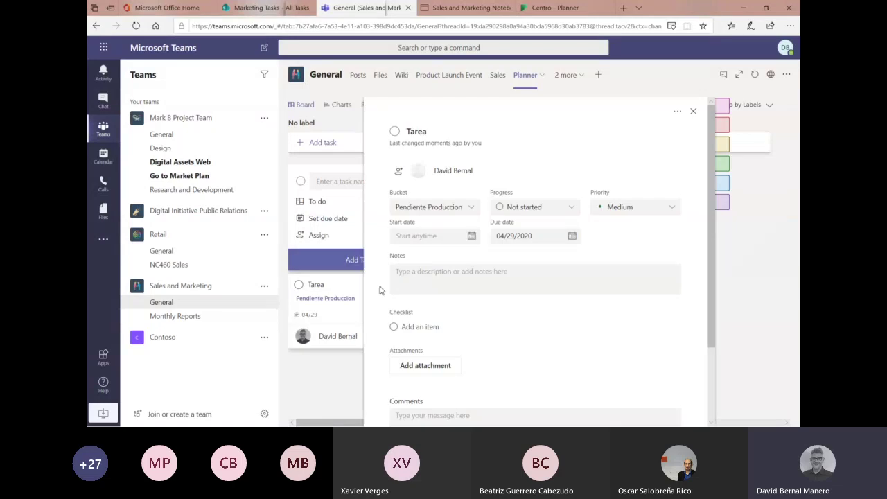
{"action": "left_click", "coordinate": [737, 108]}
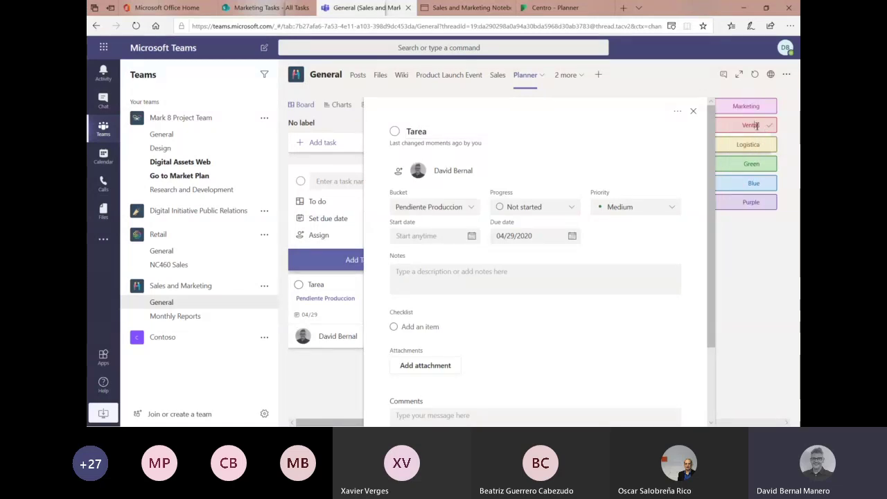
{"action": "left_click", "coordinate": [748, 125]}
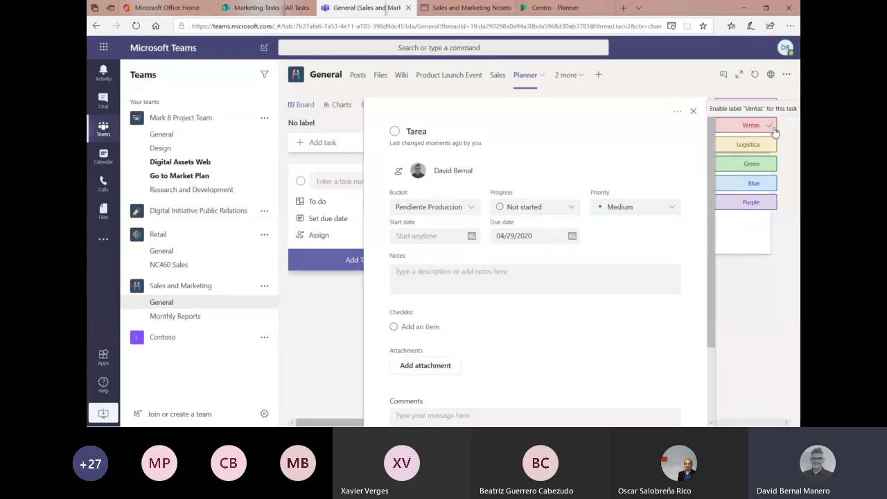
- Set Tarea's start date to April 3 and its due date to April 5, 2020
{"action": "left_click", "coordinate": [471, 236]}
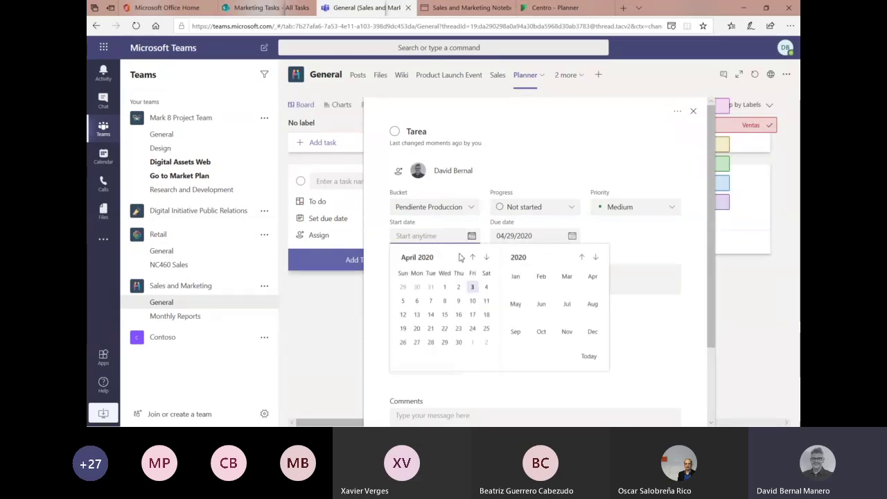
{"action": "left_click", "coordinate": [444, 286]}
{"action": "left_click", "coordinate": [573, 236]}
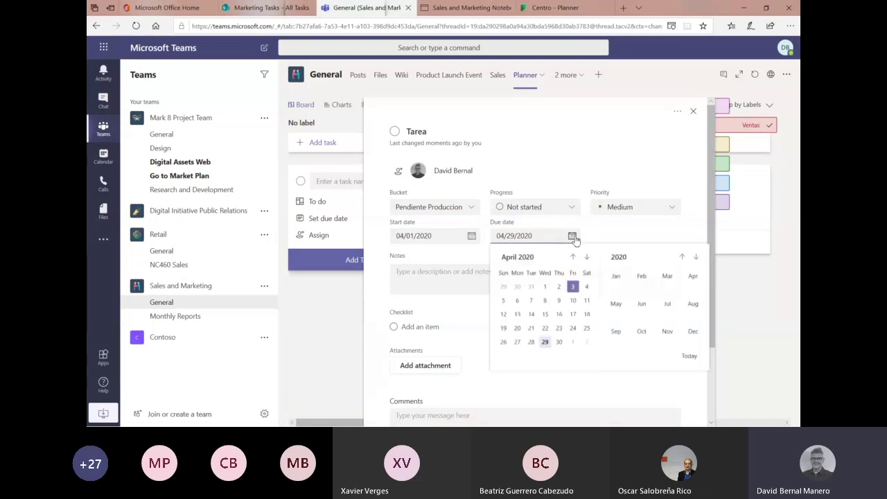
{"action": "left_click", "coordinate": [573, 285]}
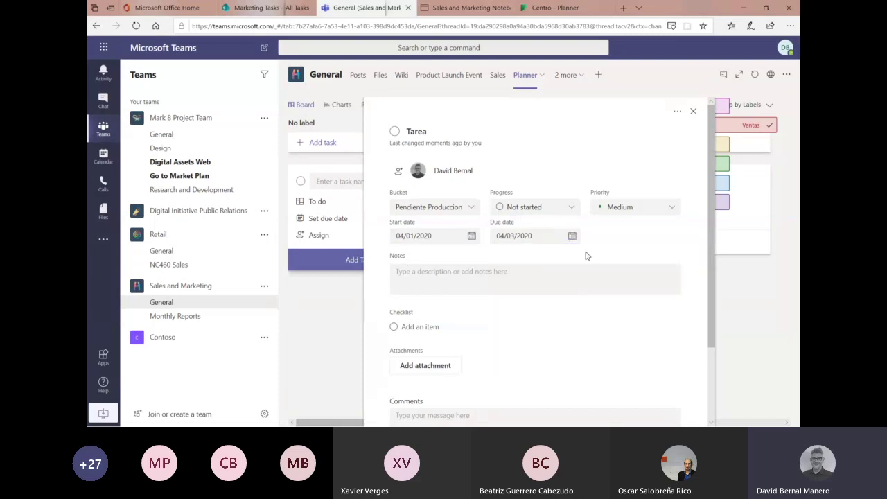
{"action": "left_click", "coordinate": [471, 235]}
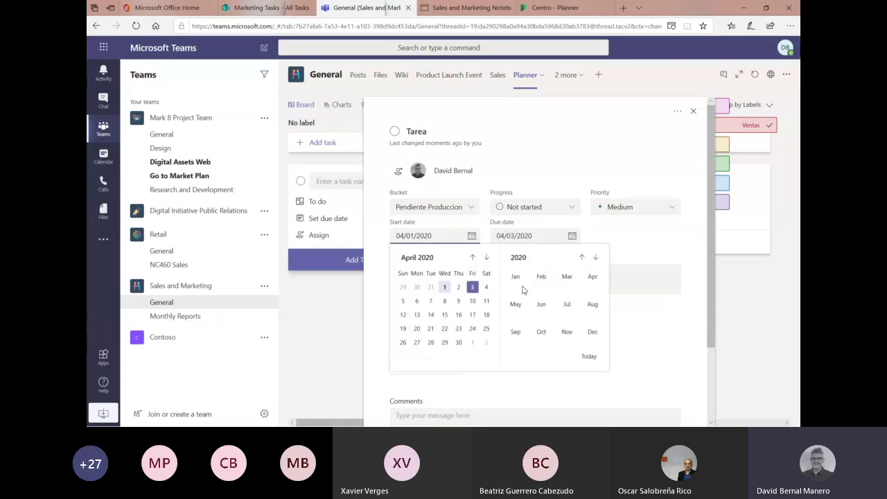
{"action": "left_click", "coordinate": [472, 287]}
{"action": "left_click", "coordinate": [571, 236]}
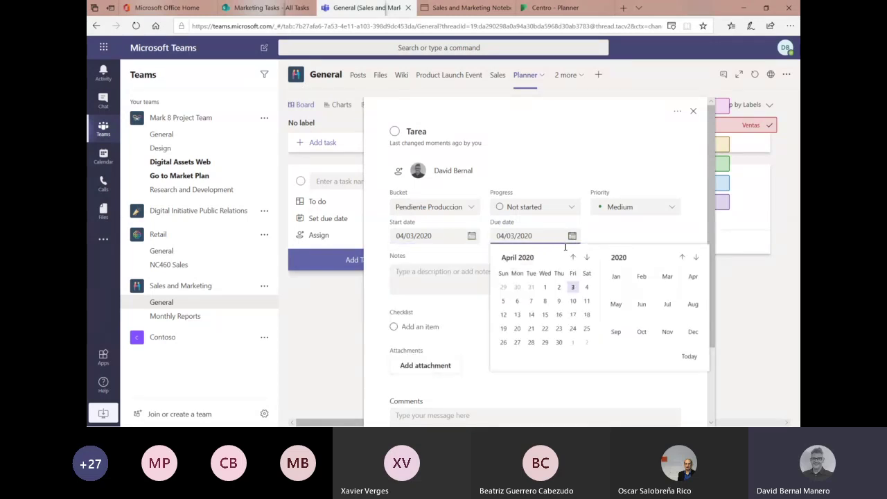
{"action": "left_click", "coordinate": [503, 300]}
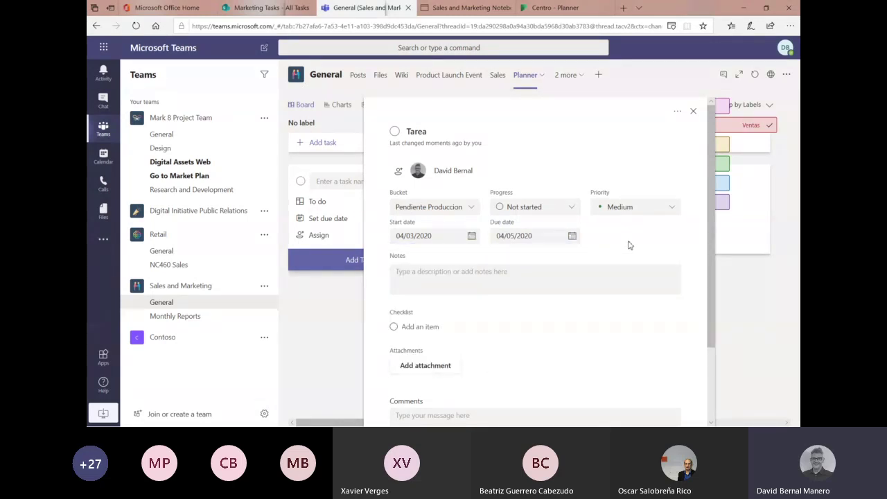
- Write the note 'adsfasd' in Tarea's Notes
{"action": "scroll", "coordinate": [491, 316], "scroll_direction": "down", "scroll_amount": 3}
{"action": "left_click", "coordinate": [461, 184]}
{"action": "type", "text": "adsfasd"}
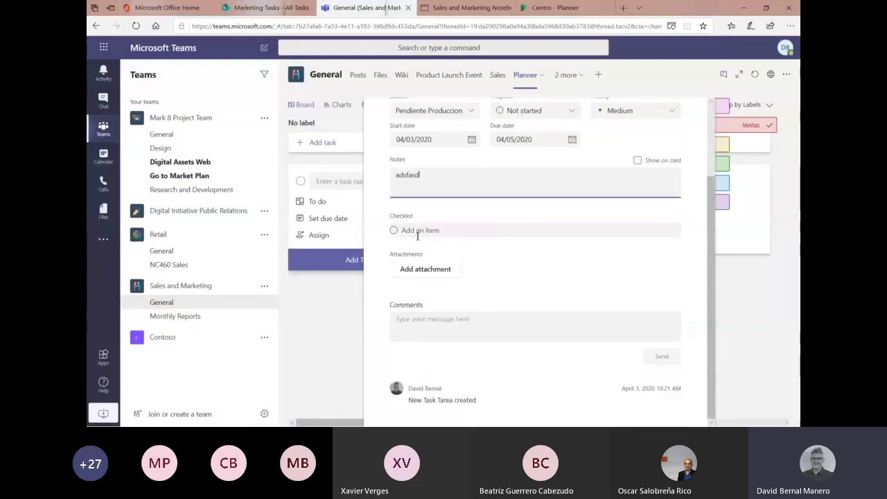
- Add checklist items Subtarea1 and Subtare2 and show the checklist on the card
{"action": "left_click", "coordinate": [424, 231]}
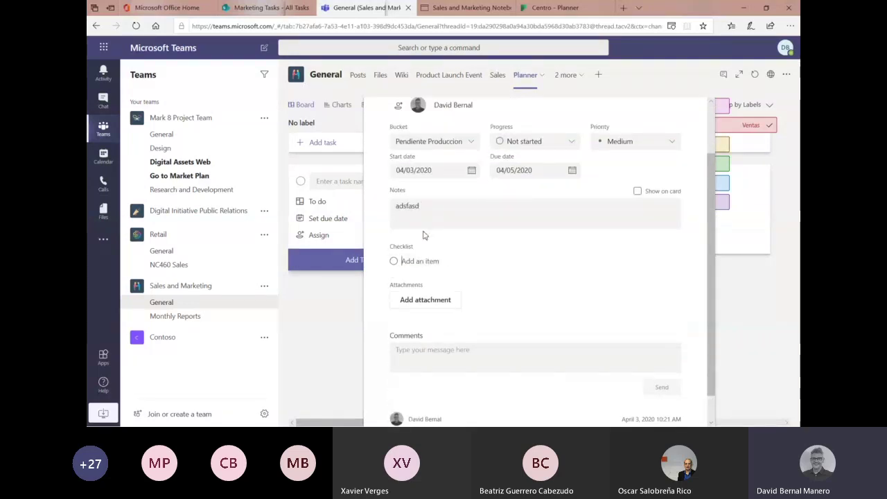
{"action": "type", "text": "Subtarea1"}
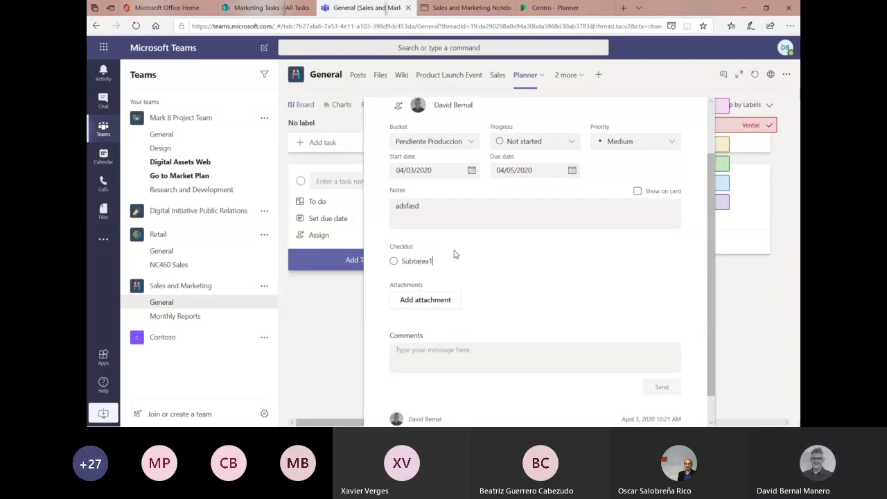
{"action": "key", "text": "Return"}
{"action": "type", "text": "Subtare2"}
{"action": "key", "text": "Return"}
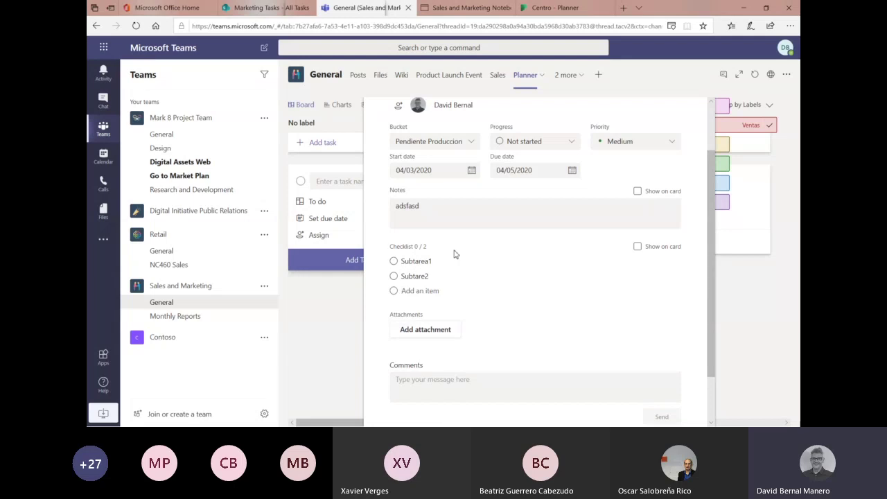
{"action": "left_click", "coordinate": [651, 247]}
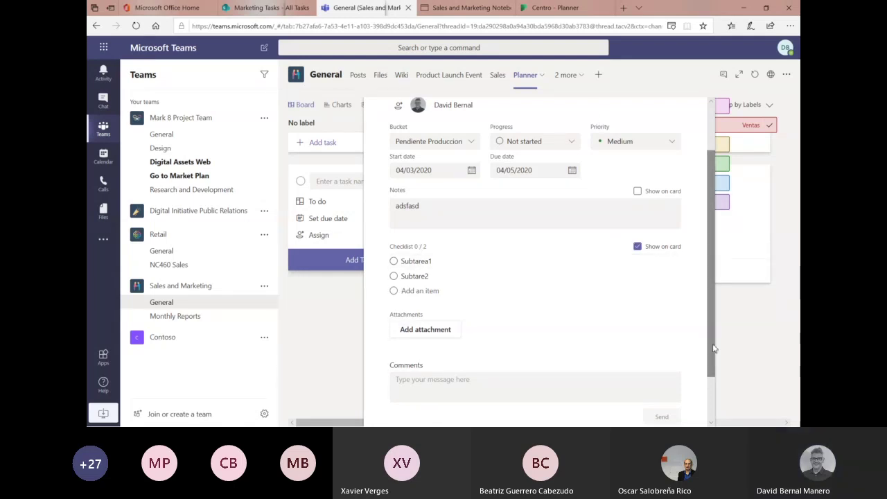
{"action": "scroll", "coordinate": [680, 251], "scroll_direction": "down", "scroll_amount": 2}
{"action": "left_click", "coordinate": [464, 330]}
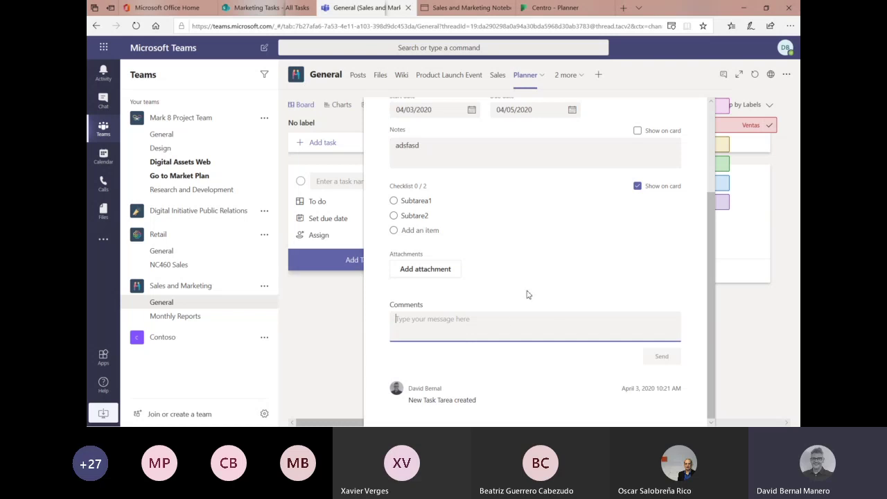
- Dismiss the attachment link form without adding anything, then close Tarea's details
{"action": "left_click", "coordinate": [434, 270]}
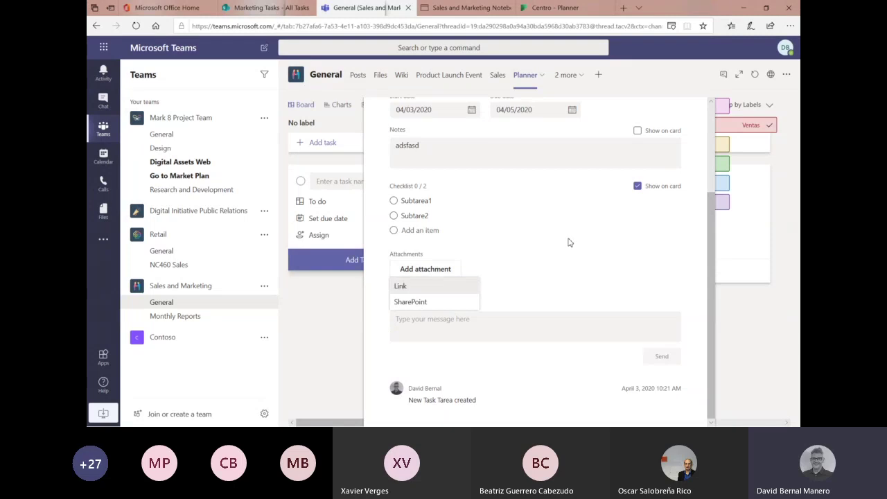
{"action": "left_click", "coordinate": [431, 287]}
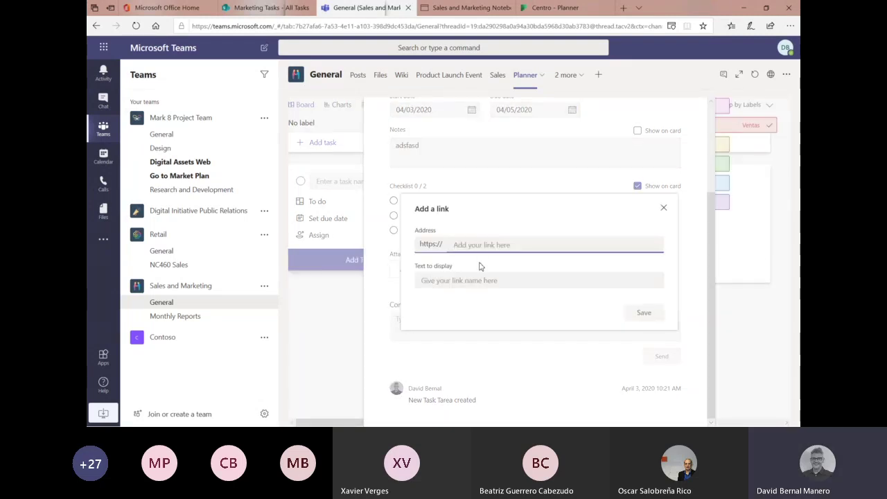
{"action": "left_click", "coordinate": [663, 208]}
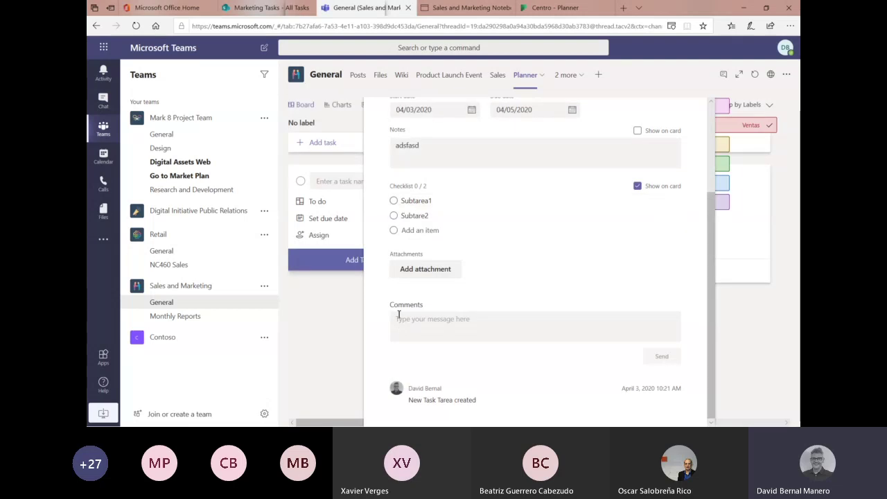
{"action": "left_click", "coordinate": [424, 268]}
{"action": "left_click", "coordinate": [677, 237]}
{"action": "scroll", "coordinate": [597, 229], "scroll_direction": "up", "scroll_amount": 3}
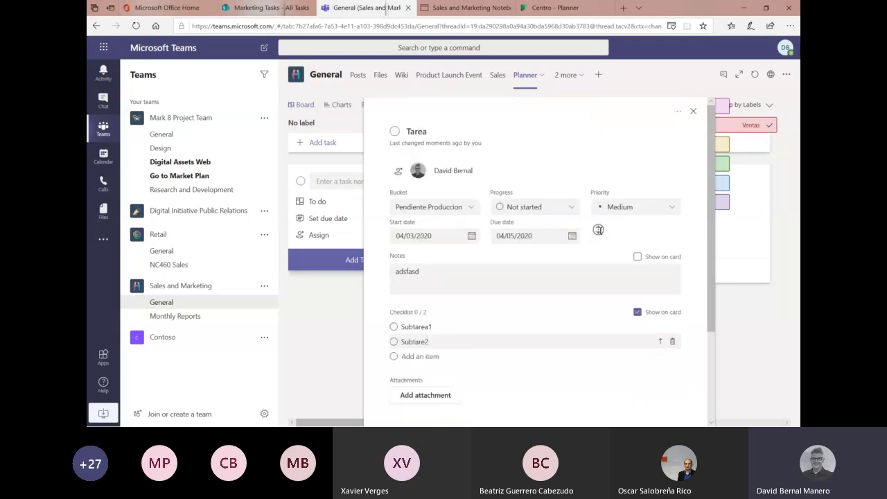
{"action": "left_click", "coordinate": [678, 111]}
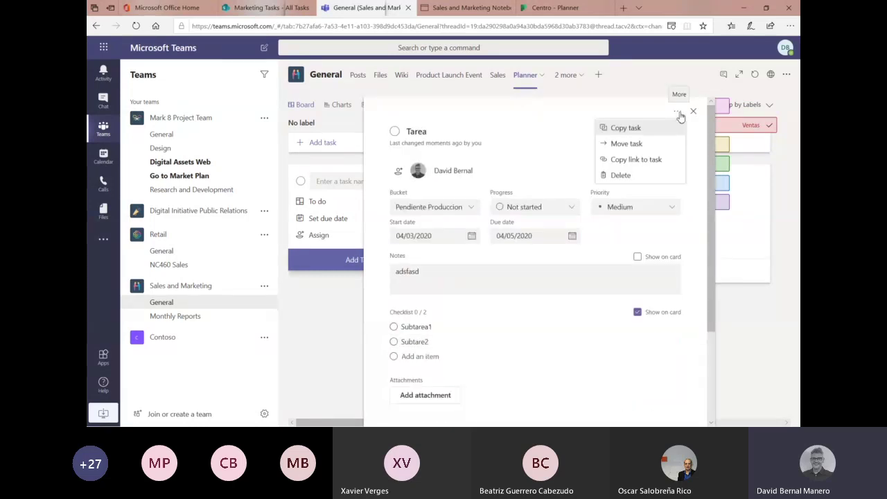
{"action": "left_click", "coordinate": [694, 113]}
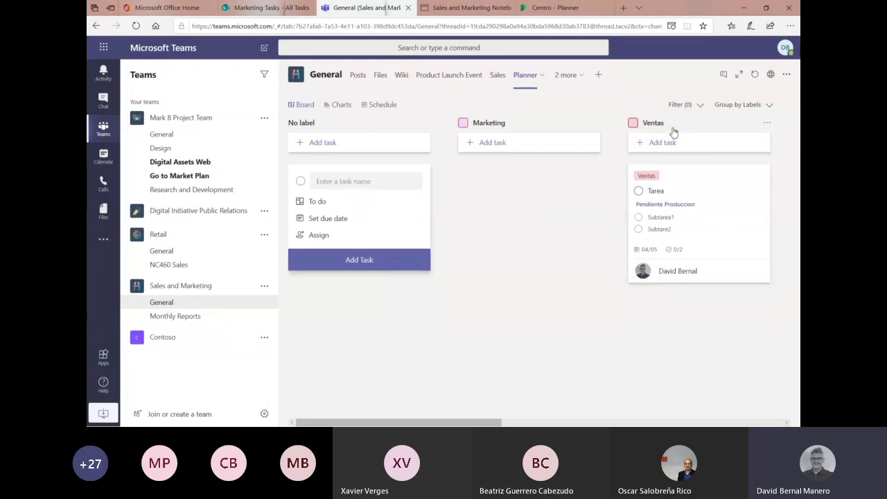
- Group the board by bucket and move Tarea into the To do bucket
{"action": "left_click", "coordinate": [768, 106]}
{"action": "left_click", "coordinate": [735, 123]}
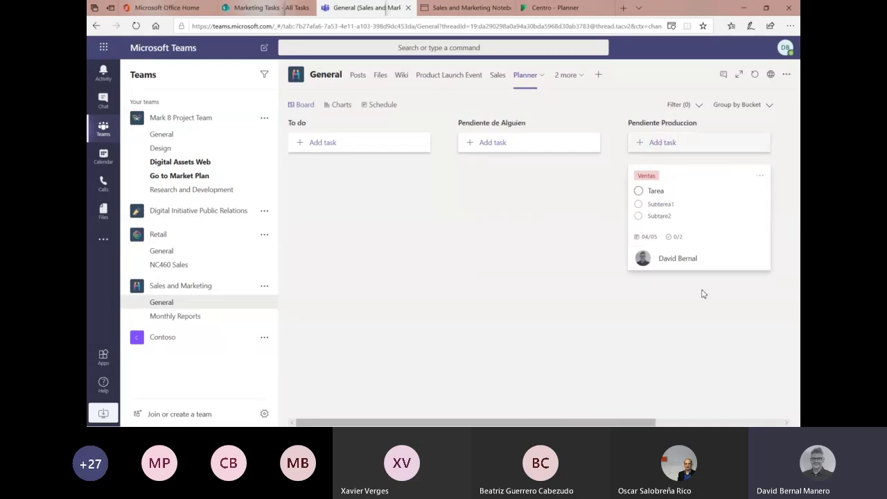
{"action": "left_click_drag", "start_coordinate": [707, 178], "coordinate": [588, 290]}
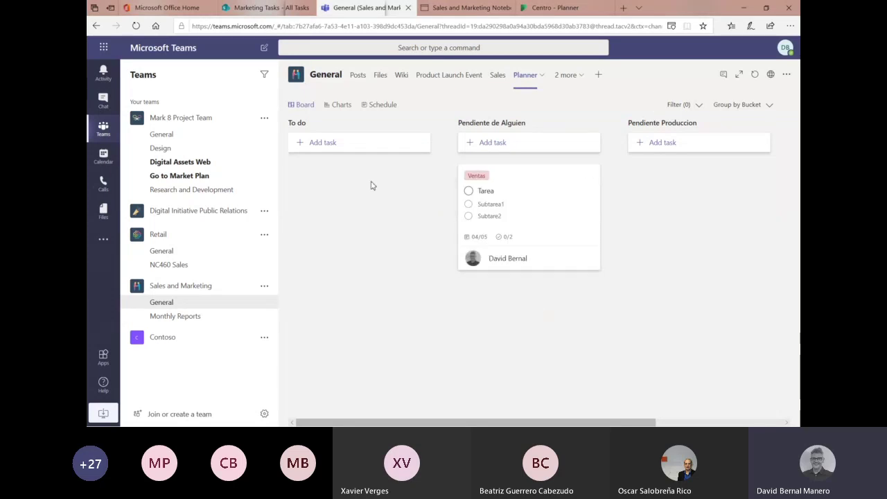
{"action": "left_click_drag", "start_coordinate": [572, 205], "coordinate": [369, 196]}
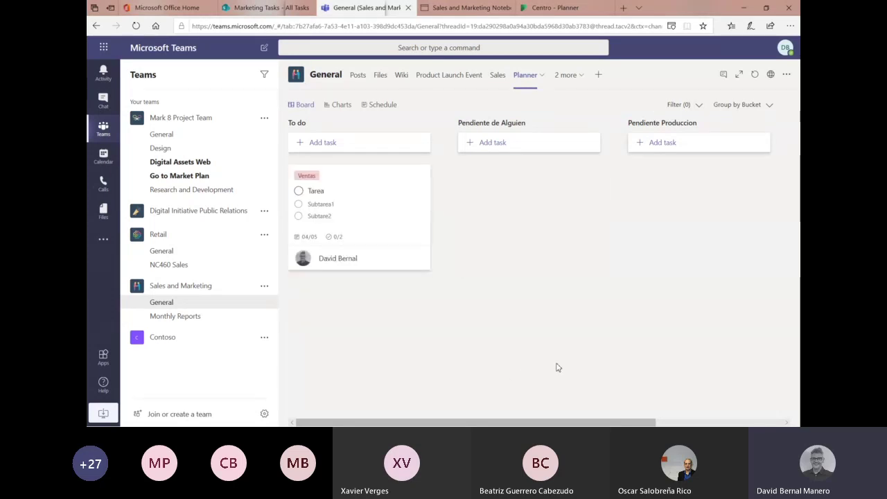
- Regroup by labels and relabel Tarea from Ventas to Marketing
{"action": "left_click", "coordinate": [763, 113]}
{"action": "left_click", "coordinate": [727, 178]}
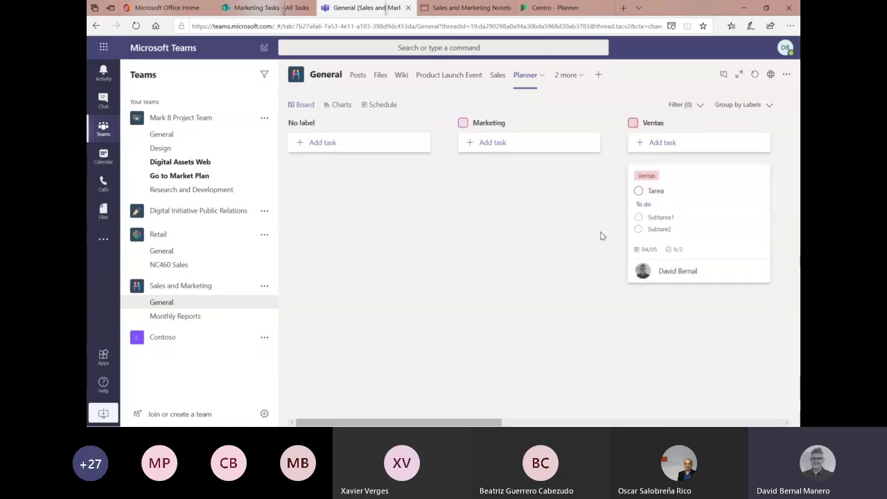
{"action": "left_click_drag", "start_coordinate": [749, 171], "coordinate": [536, 182]}
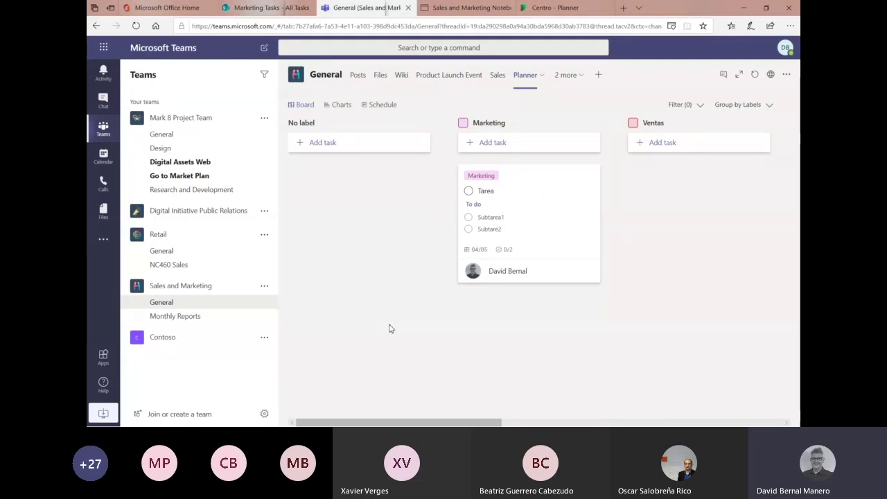
- Open the Product Launch Event plan, scan its board, and view its Charts page
{"action": "left_click", "coordinate": [435, 77]}
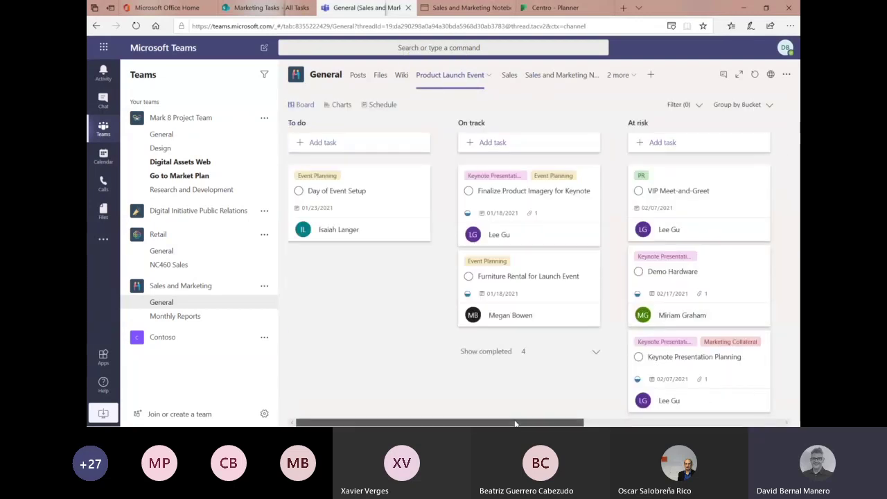
{"action": "scroll", "coordinate": [527, 422], "scroll_direction": "right", "scroll_amount": 5}
{"action": "scroll", "coordinate": [499, 422], "scroll_direction": "left", "scroll_amount": 5}
{"action": "scroll", "coordinate": [499, 421], "scroll_direction": "right", "scroll_amount": 5}
{"action": "scroll", "coordinate": [499, 421], "scroll_direction": "left", "scroll_amount": 5}
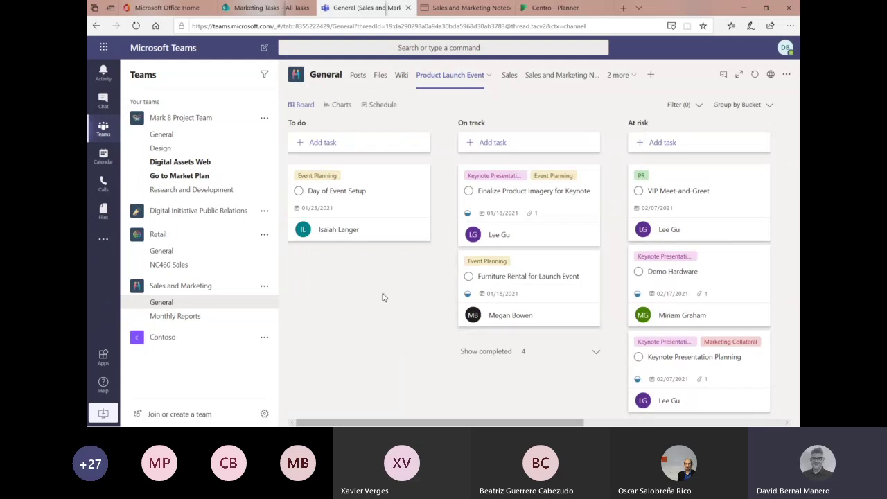
{"action": "left_click", "coordinate": [342, 105]}
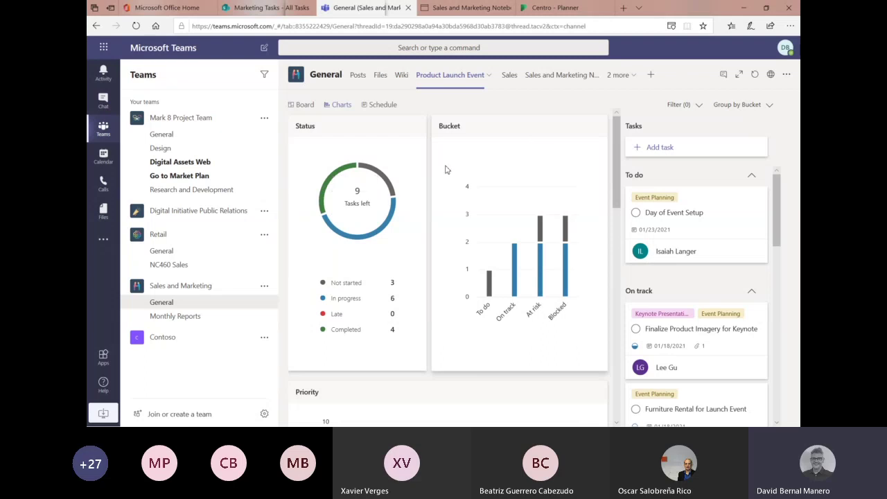
- Filter the charts and task list to one member's tasks using the Members chart
{"action": "scroll", "coordinate": [625, 180], "scroll_direction": "down", "scroll_amount": 3}
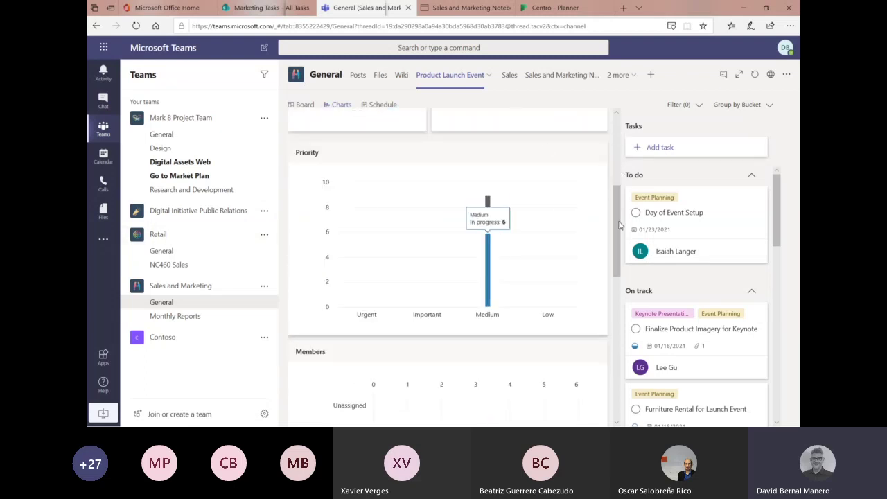
{"action": "left_click_drag", "start_coordinate": [619, 225], "coordinate": [622, 379]}
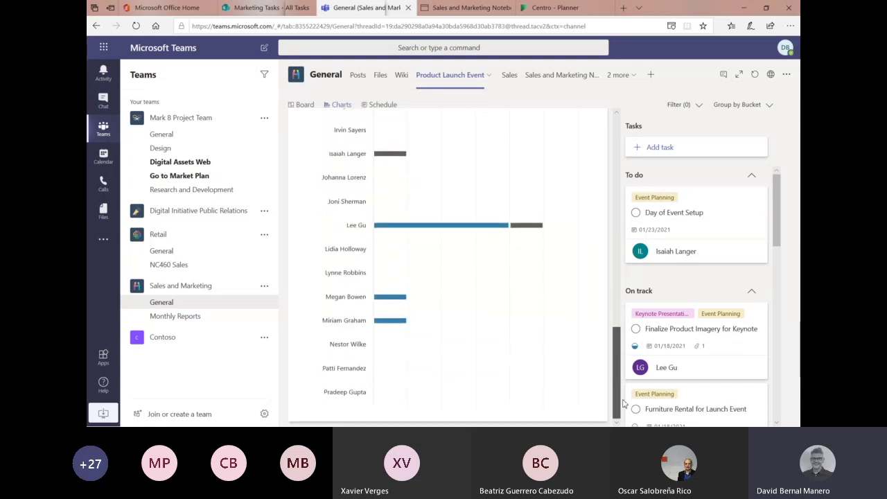
{"action": "mouse_move", "coordinate": [531, 233]}
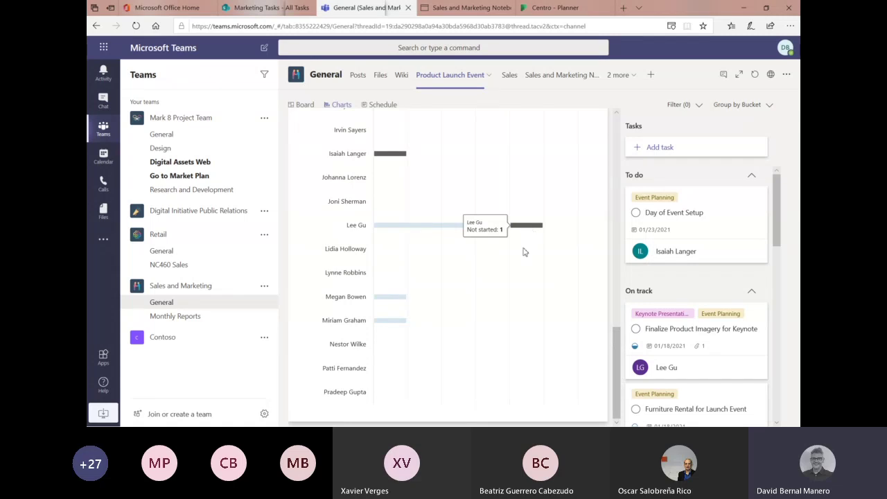
{"action": "mouse_move", "coordinate": [418, 231]}
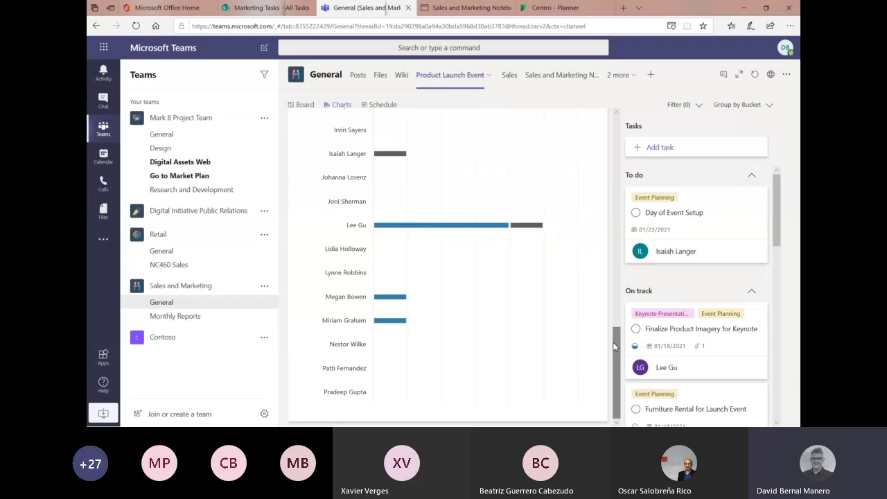
{"action": "left_click_drag", "start_coordinate": [781, 200], "coordinate": [782, 177]}
{"action": "left_click", "coordinate": [396, 153]}
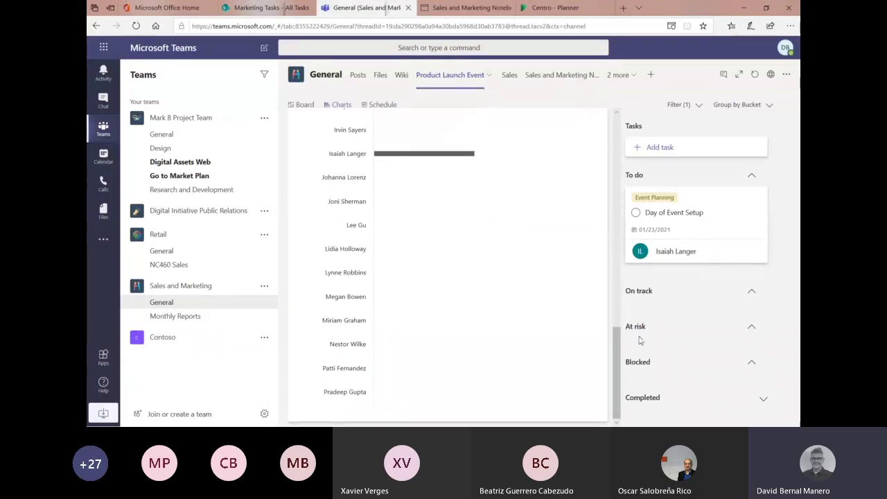
{"action": "left_click_drag", "start_coordinate": [619, 340], "coordinate": [614, 122]}
- View the plan's April 2020 Schedule, then open the Sales and Marketing Notebook tab
{"action": "left_click", "coordinate": [374, 105]}
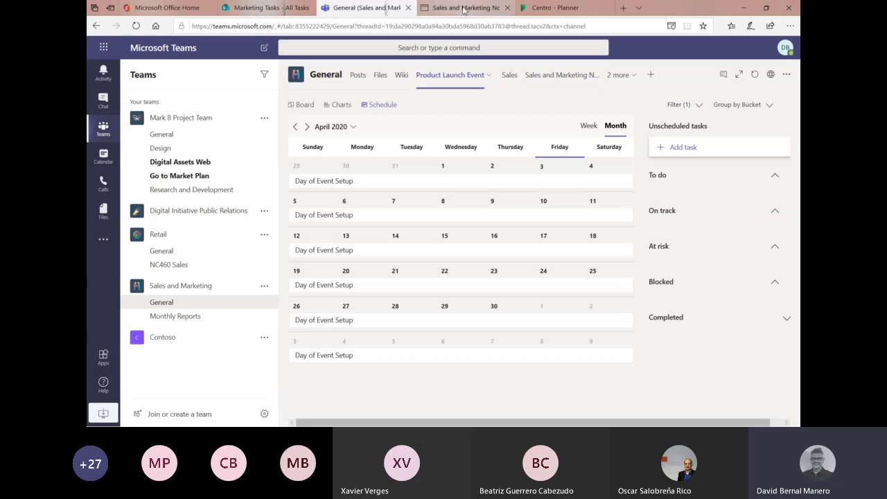
{"action": "left_click", "coordinate": [465, 9]}
{"action": "left_click", "coordinate": [367, 7]}
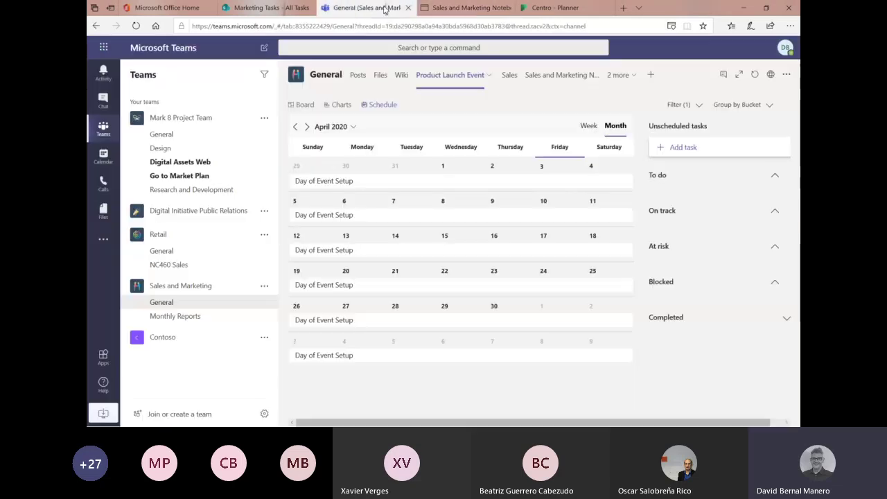
{"action": "left_click", "coordinate": [562, 76]}
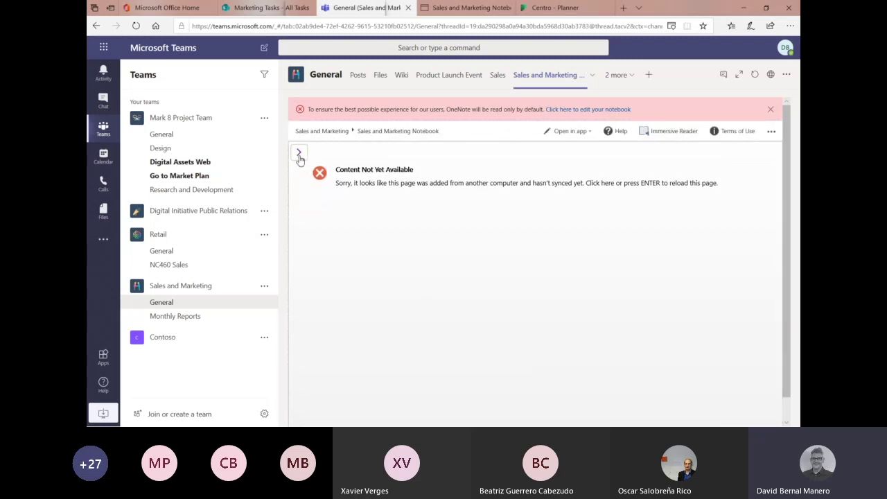
- Toggle the notebook's navigation pane, then list the hidden Marketing Tasks and Planner tabs
{"action": "left_click", "coordinate": [301, 156]}
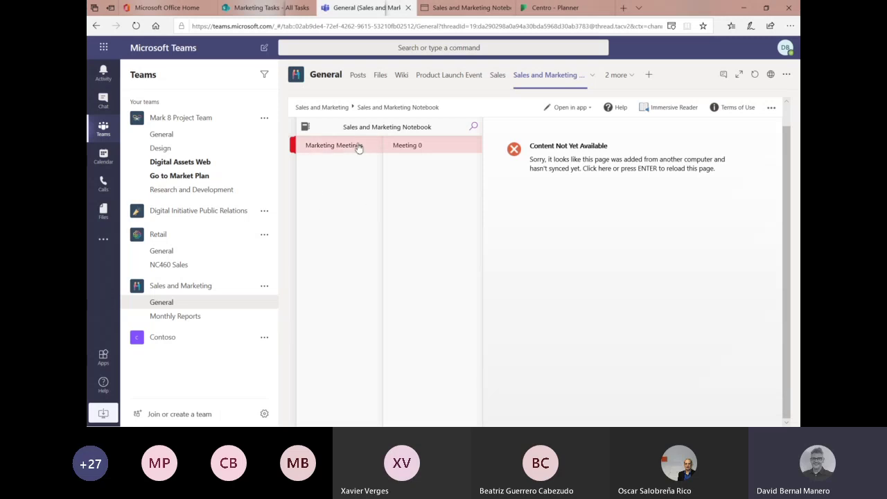
{"action": "left_click", "coordinate": [552, 187]}
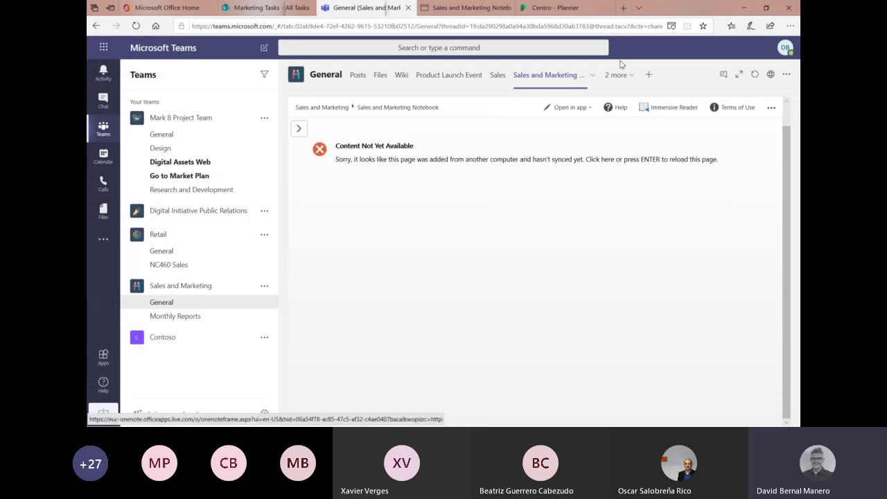
{"action": "left_click", "coordinate": [634, 79]}
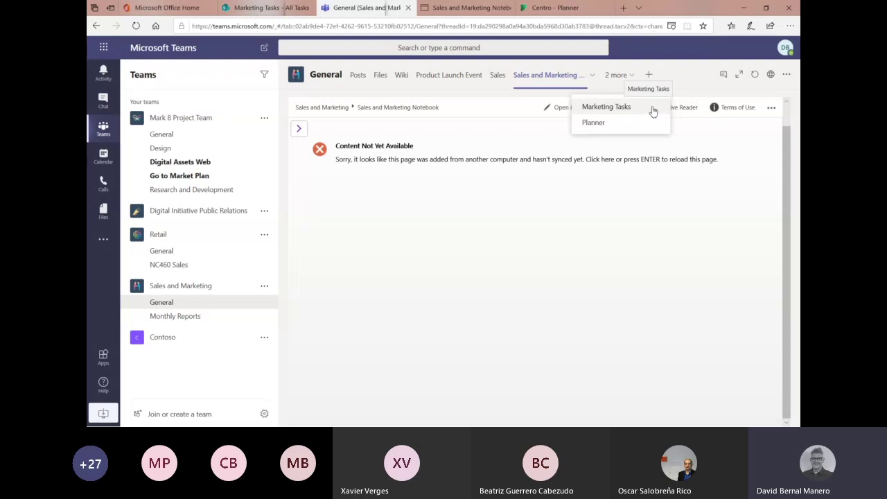
- Switch to SharePoint's Marketing Tasks list, try its calendar view, then return to the full list
{"action": "left_click", "coordinate": [259, 8]}
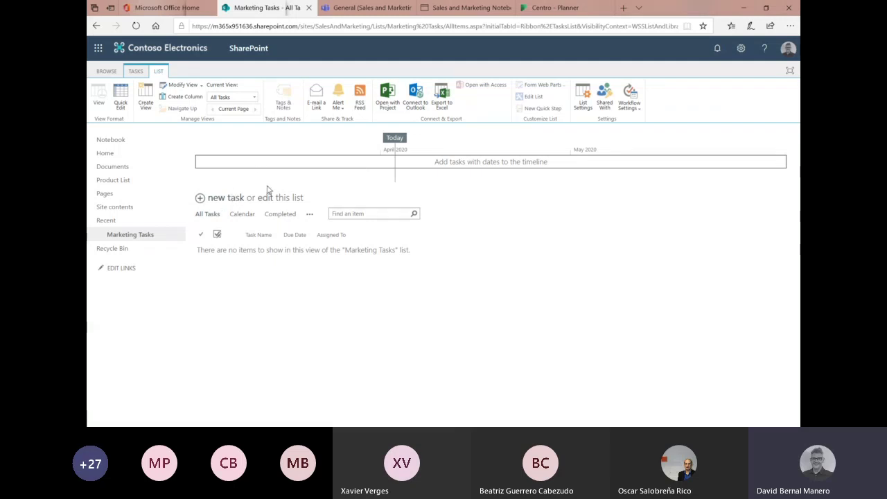
{"action": "left_click", "coordinate": [242, 215]}
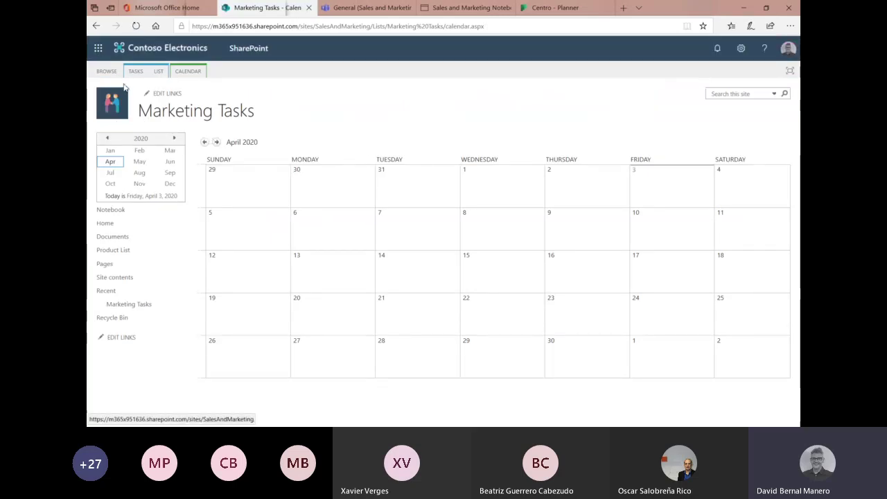
{"action": "left_click", "coordinate": [158, 71]}
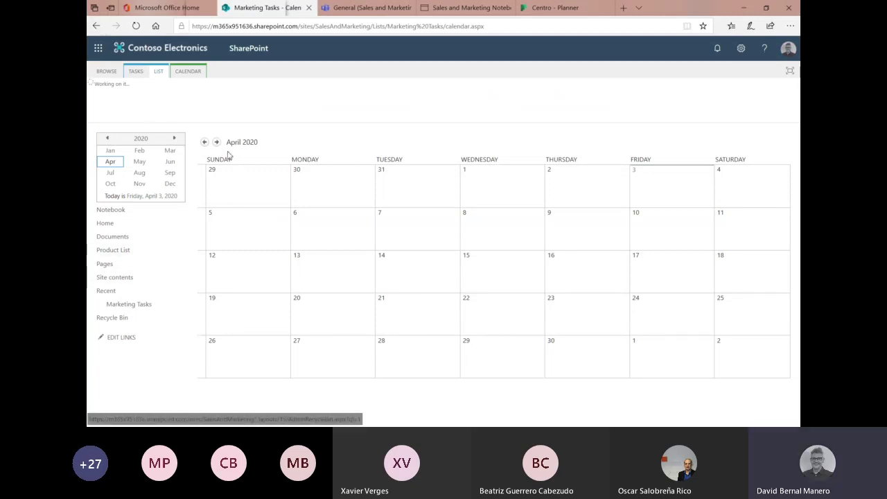
{"action": "left_click", "coordinate": [96, 26]}
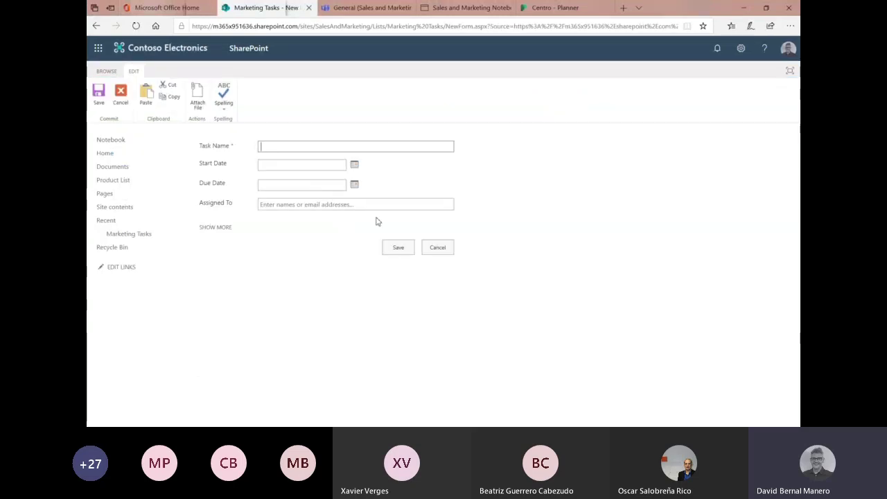
- Name the task Tarea 1, starting 4/3/2020 and due 4/5/2020
{"action": "type", "text": "1"}
{"action": "left_click", "coordinate": [311, 167]}
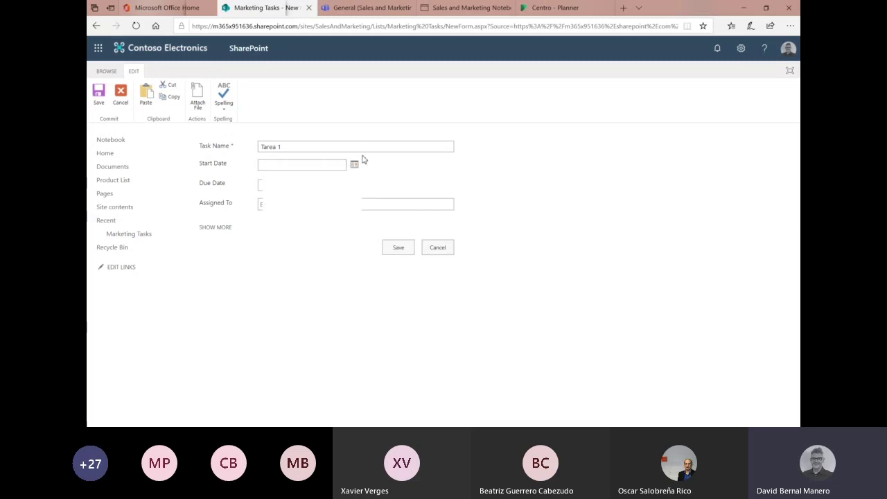
{"action": "left_click", "coordinate": [354, 166]}
{"action": "left_click", "coordinate": [340, 200]}
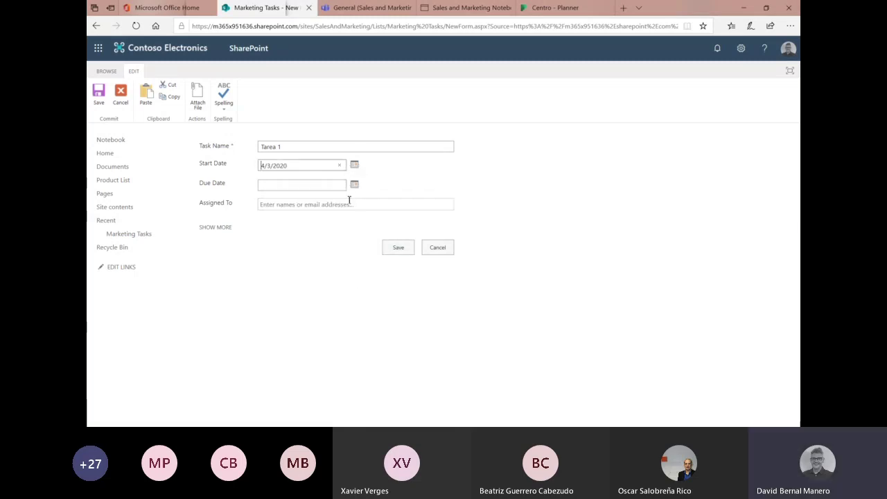
{"action": "left_click", "coordinate": [354, 184]}
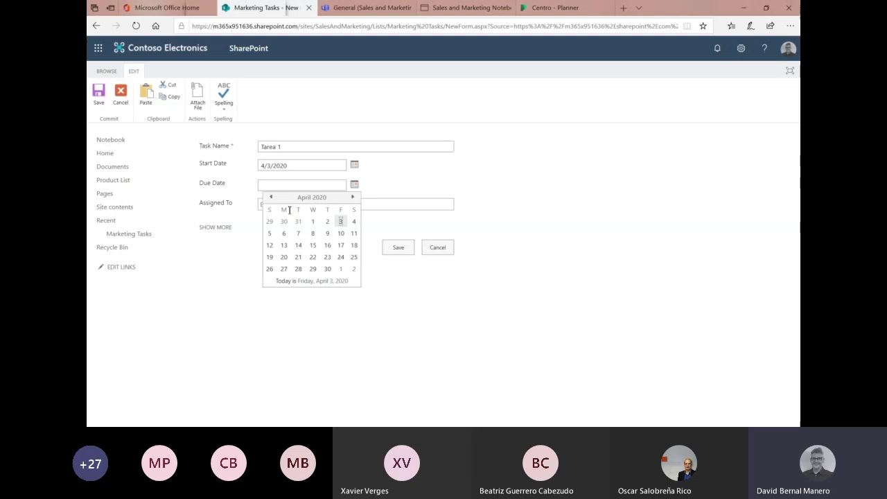
{"action": "left_click", "coordinate": [269, 233]}
- Assign the task to the suggested team member
{"action": "left_click", "coordinate": [345, 206]}
{"action": "type", "text": "David"}
{"action": "key", "text": "BackSpace"}
{"action": "key", "text": "BackSpace"}
{"action": "key", "text": "BackSpace"}
{"action": "key", "text": "BackSpace"}
{"action": "key", "text": "BackSpace"}
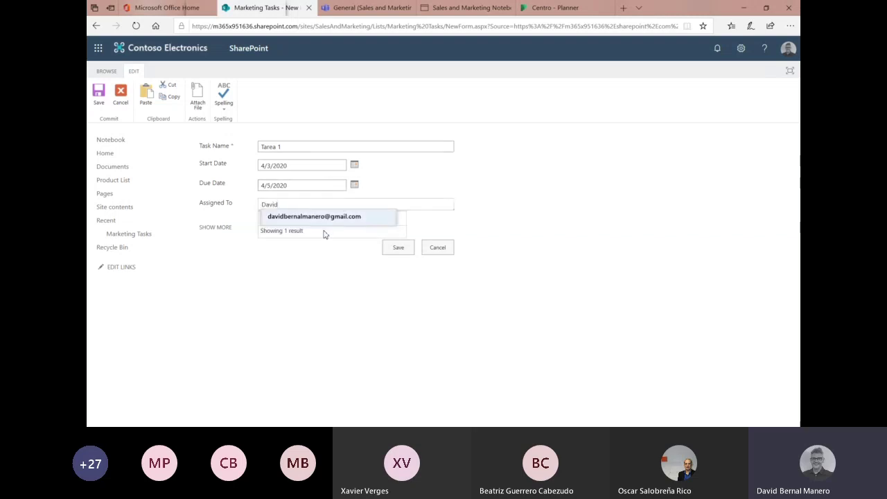
{"action": "left_click", "coordinate": [278, 221]}
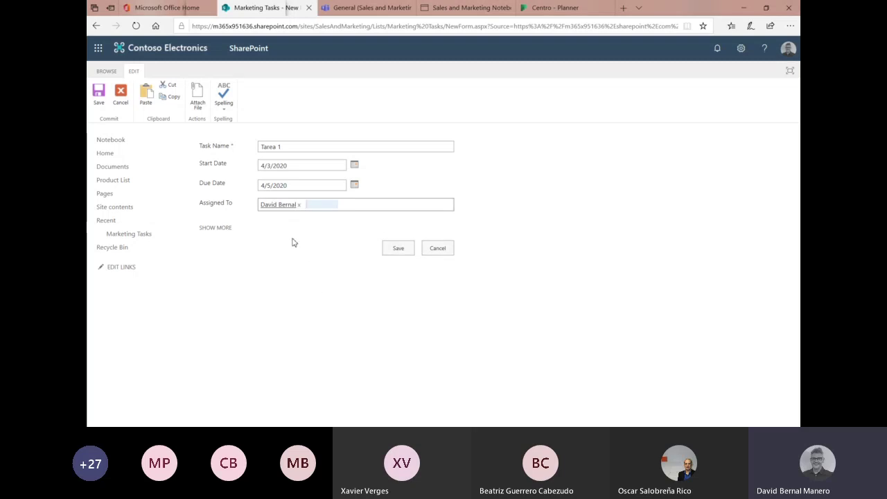
- Keep (2) Normal priority and Not Started status, then save the task
{"action": "left_click", "coordinate": [219, 228]}
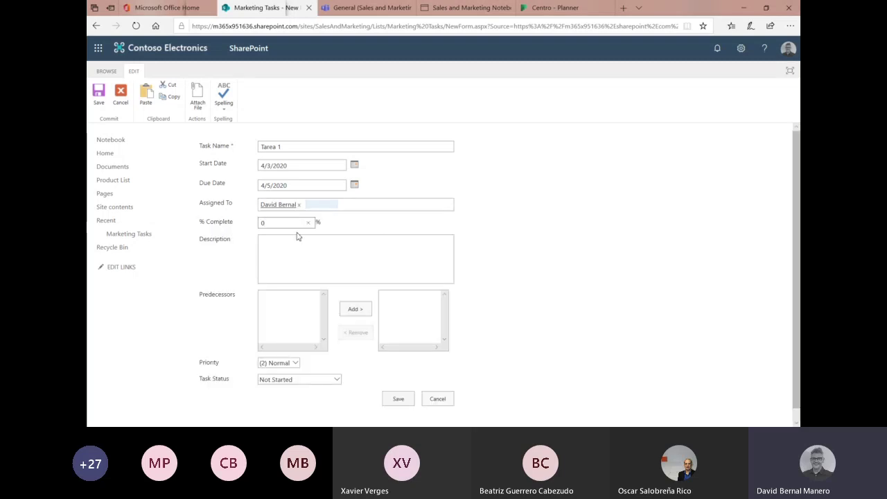
{"action": "left_click", "coordinate": [289, 252]}
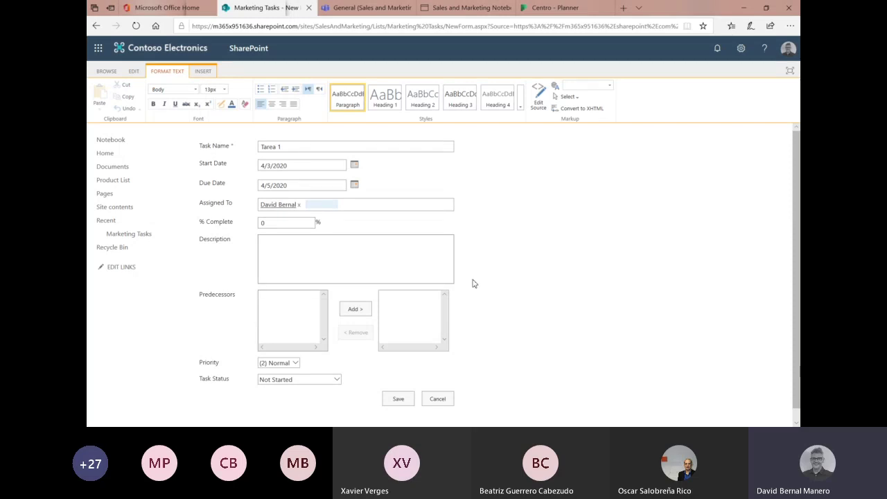
{"action": "scroll", "coordinate": [474, 281], "scroll_direction": "down", "scroll_amount": 1}
{"action": "left_click", "coordinate": [293, 351]}
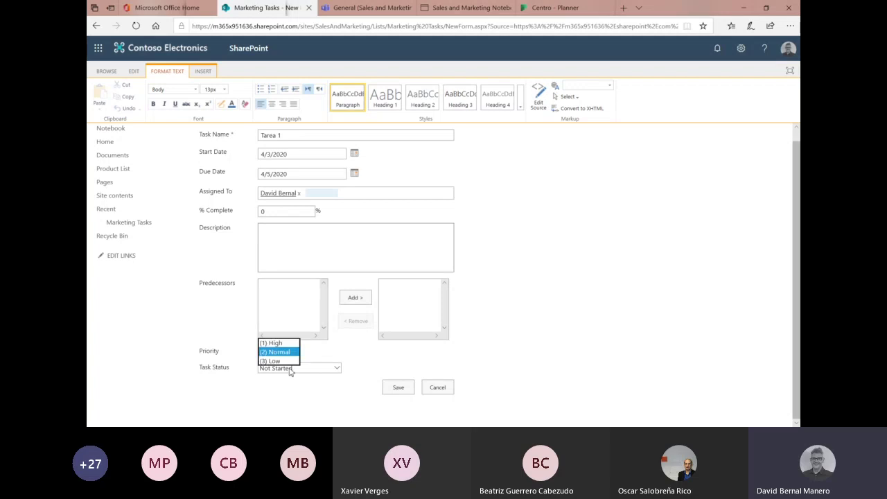
{"action": "left_click", "coordinate": [291, 372]}
{"action": "left_click", "coordinate": [292, 369]}
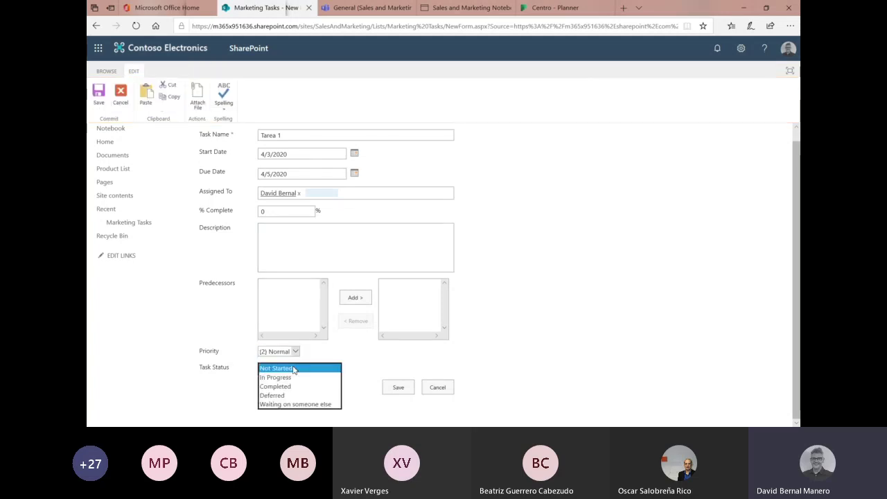
{"action": "left_click", "coordinate": [215, 325]}
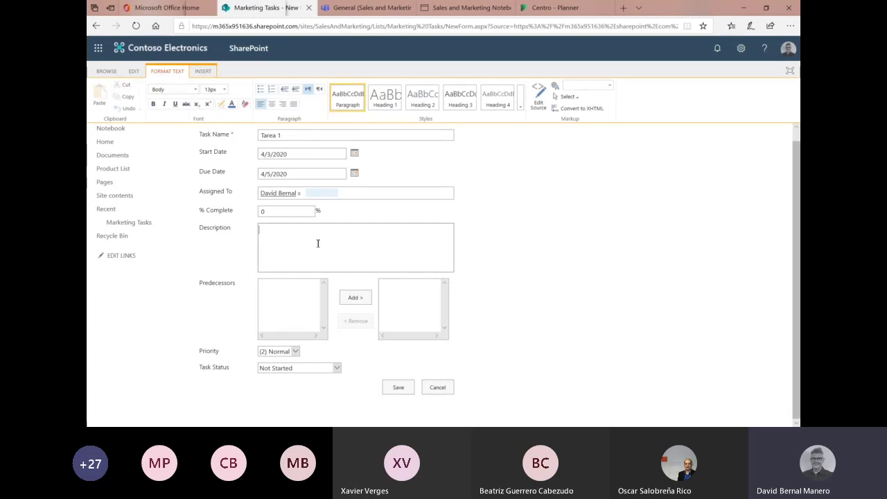
{"action": "left_click", "coordinate": [398, 386]}
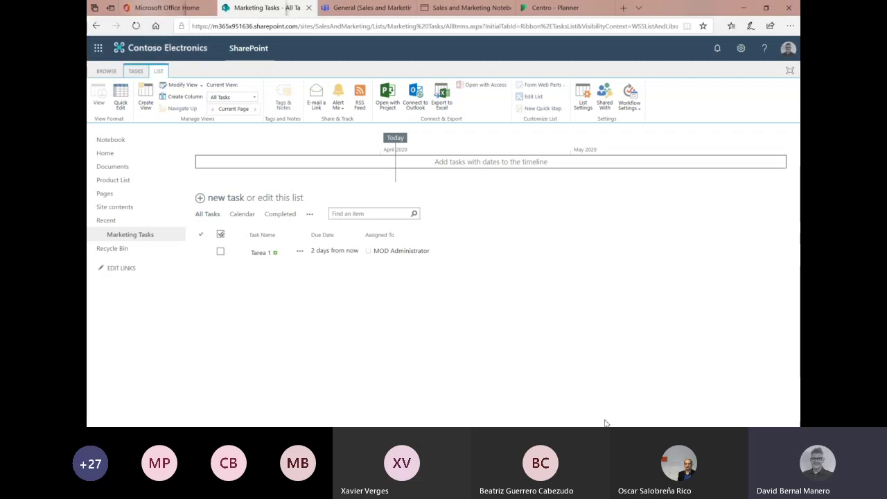
- Return to Teams and open the Sales and Marketing team's Monthly Reports channel
{"action": "left_click", "coordinate": [365, 8]}
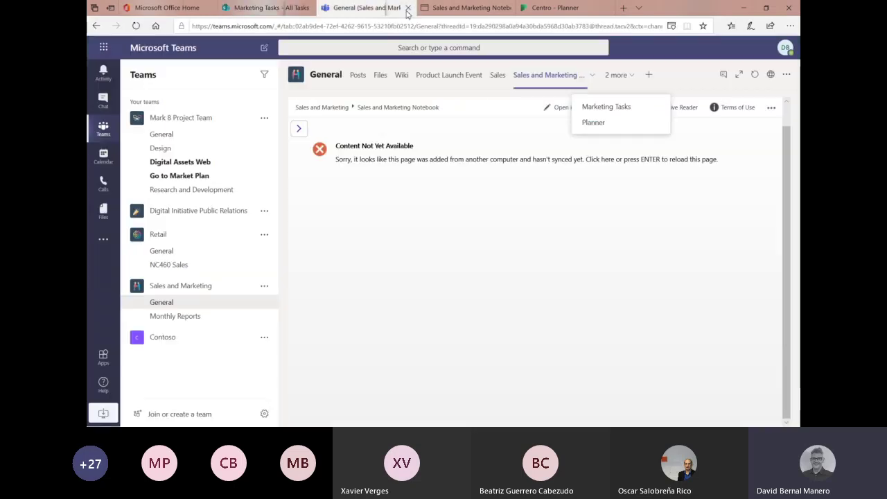
{"action": "left_click", "coordinate": [447, 8]}
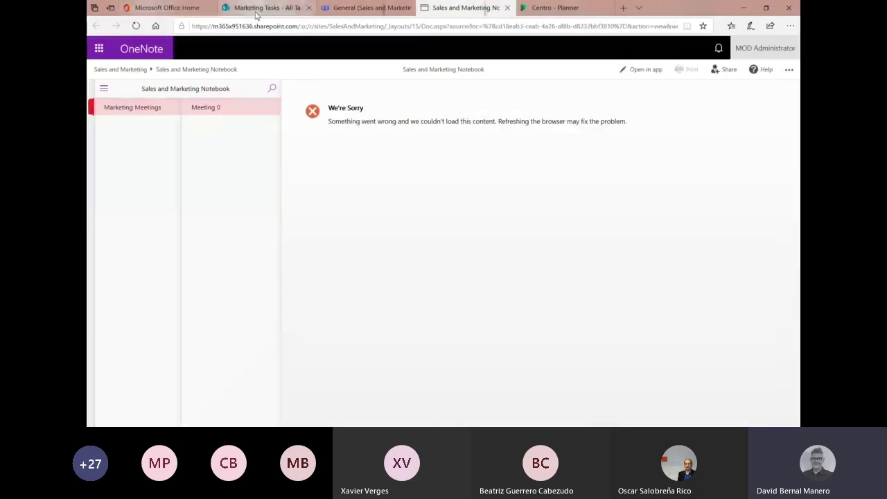
{"action": "left_click", "coordinate": [341, 9]}
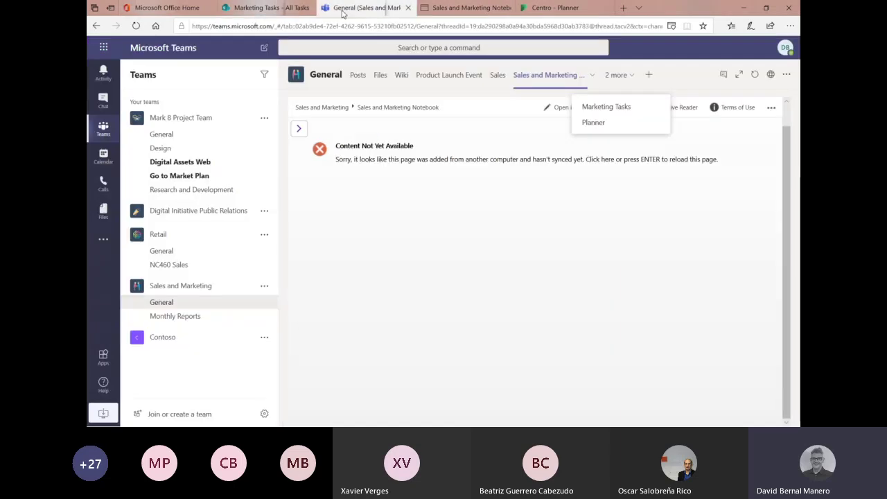
{"action": "left_click", "coordinate": [193, 317]}
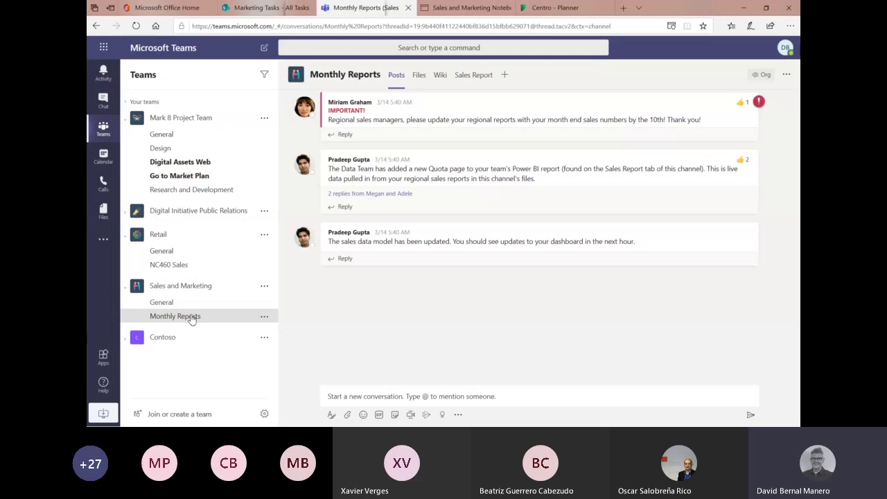
- In the General channel, open Marketing Tasks from the extra tabs, then the Product Launch Event board
{"action": "left_click", "coordinate": [165, 304]}
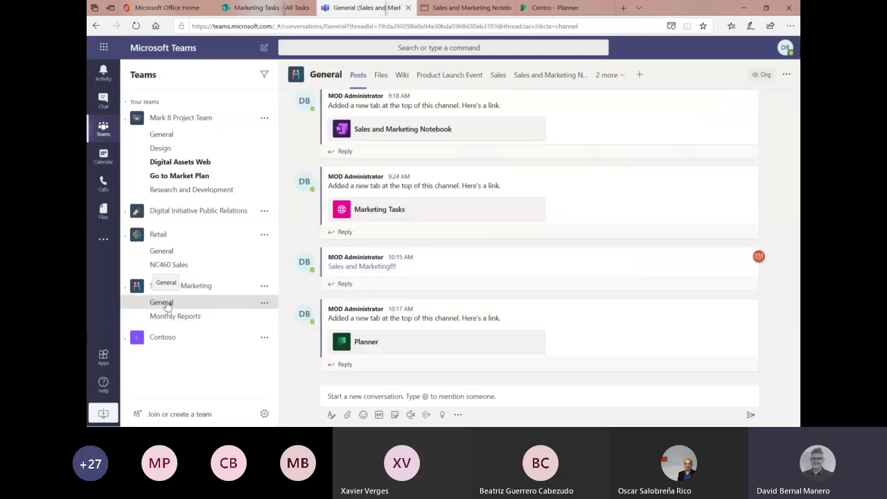
{"action": "left_click", "coordinate": [612, 78]}
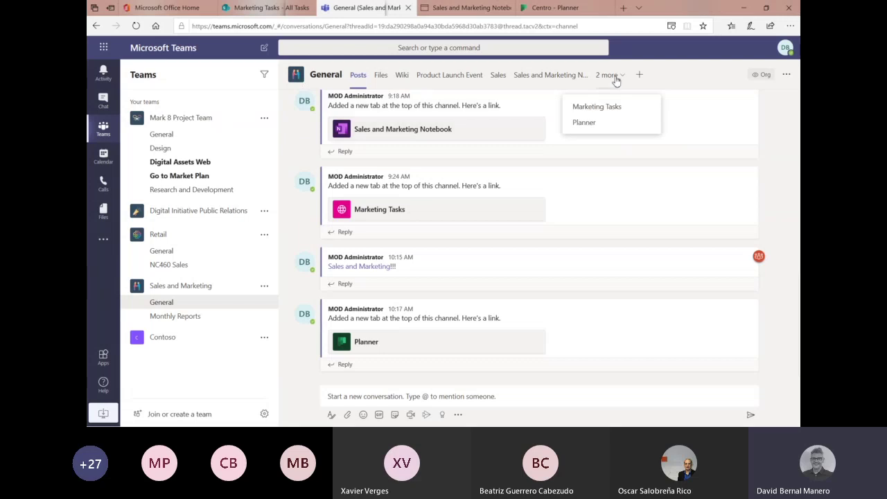
{"action": "left_click", "coordinate": [615, 107]}
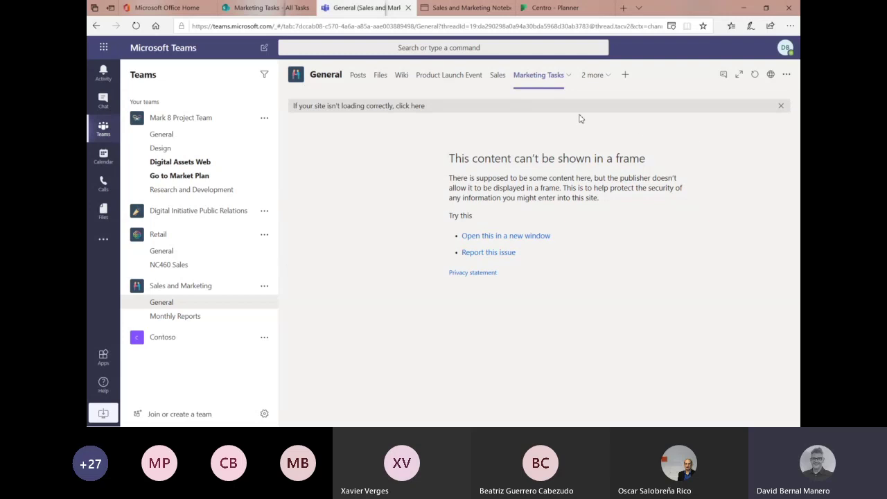
{"action": "left_click", "coordinate": [443, 77]}
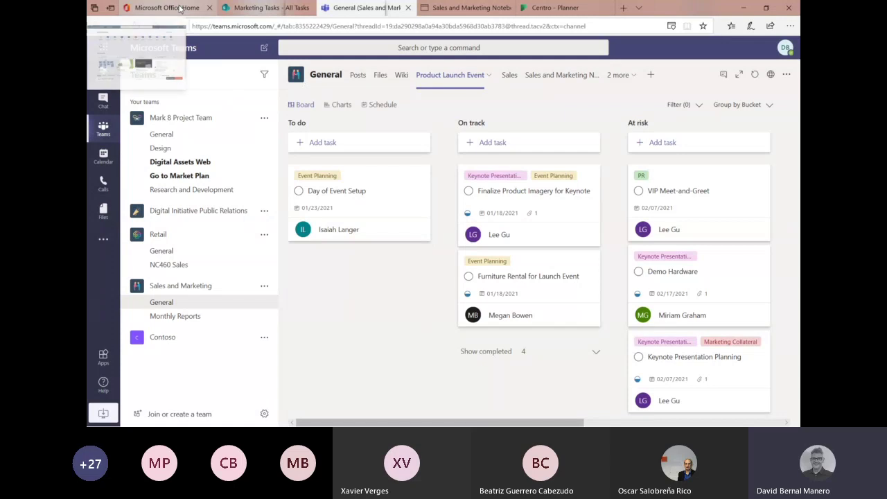
- Browse the full Office 365 app catalogue, then go back to the Marketing Tasks list
{"action": "left_click", "coordinate": [179, 8]}
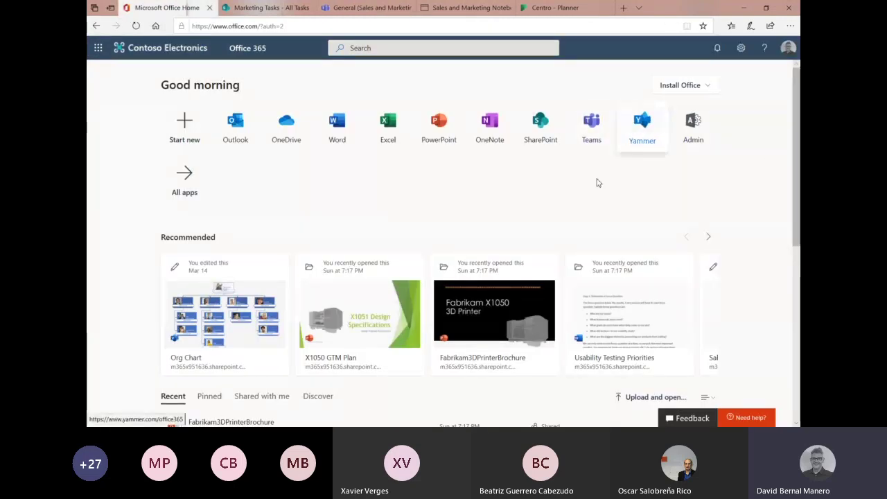
{"action": "left_click", "coordinate": [166, 174]}
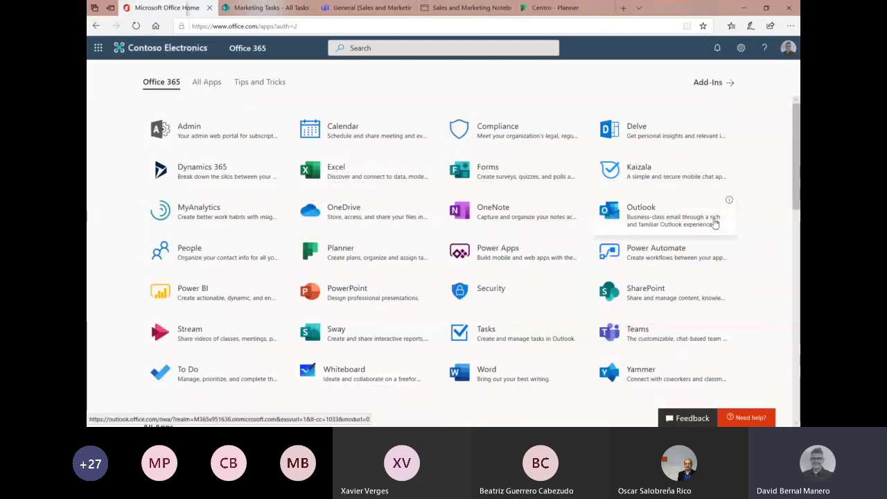
{"action": "scroll", "coordinate": [715, 222], "scroll_direction": "down", "scroll_amount": 3}
{"action": "scroll", "coordinate": [715, 223], "scroll_direction": "up", "scroll_amount": 3}
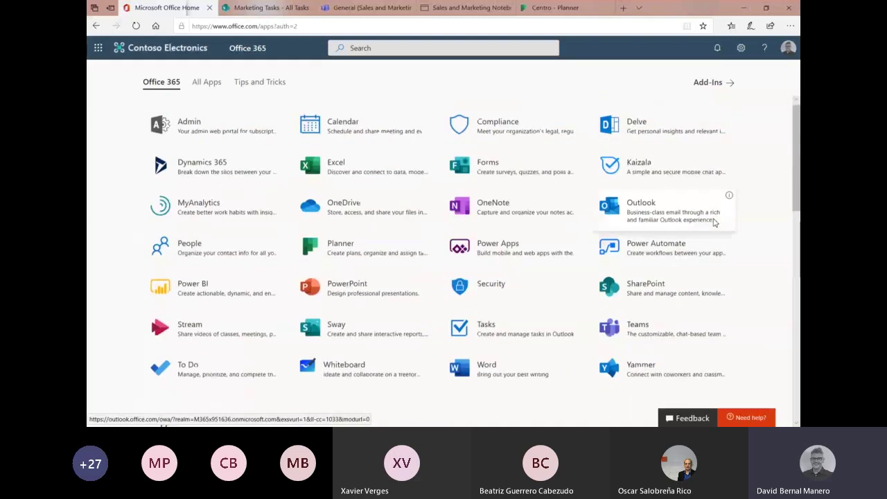
{"action": "left_click", "coordinate": [261, 8]}
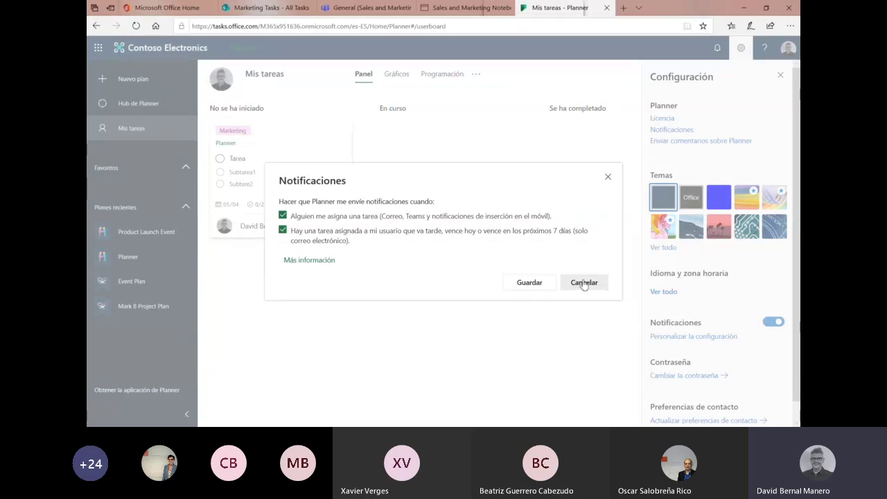
- Cancel Planner's Notifications dialog so task-assigned and late-task alerts stay enabled
{"action": "left_click", "coordinate": [583, 283]}
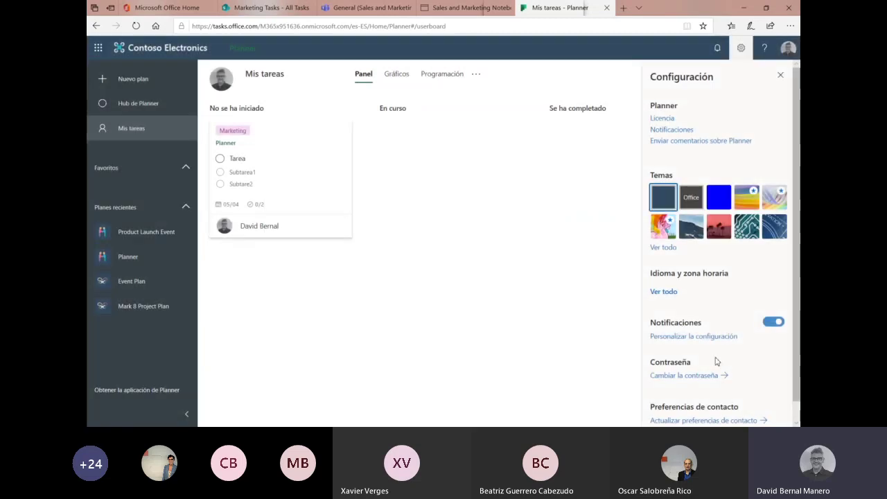